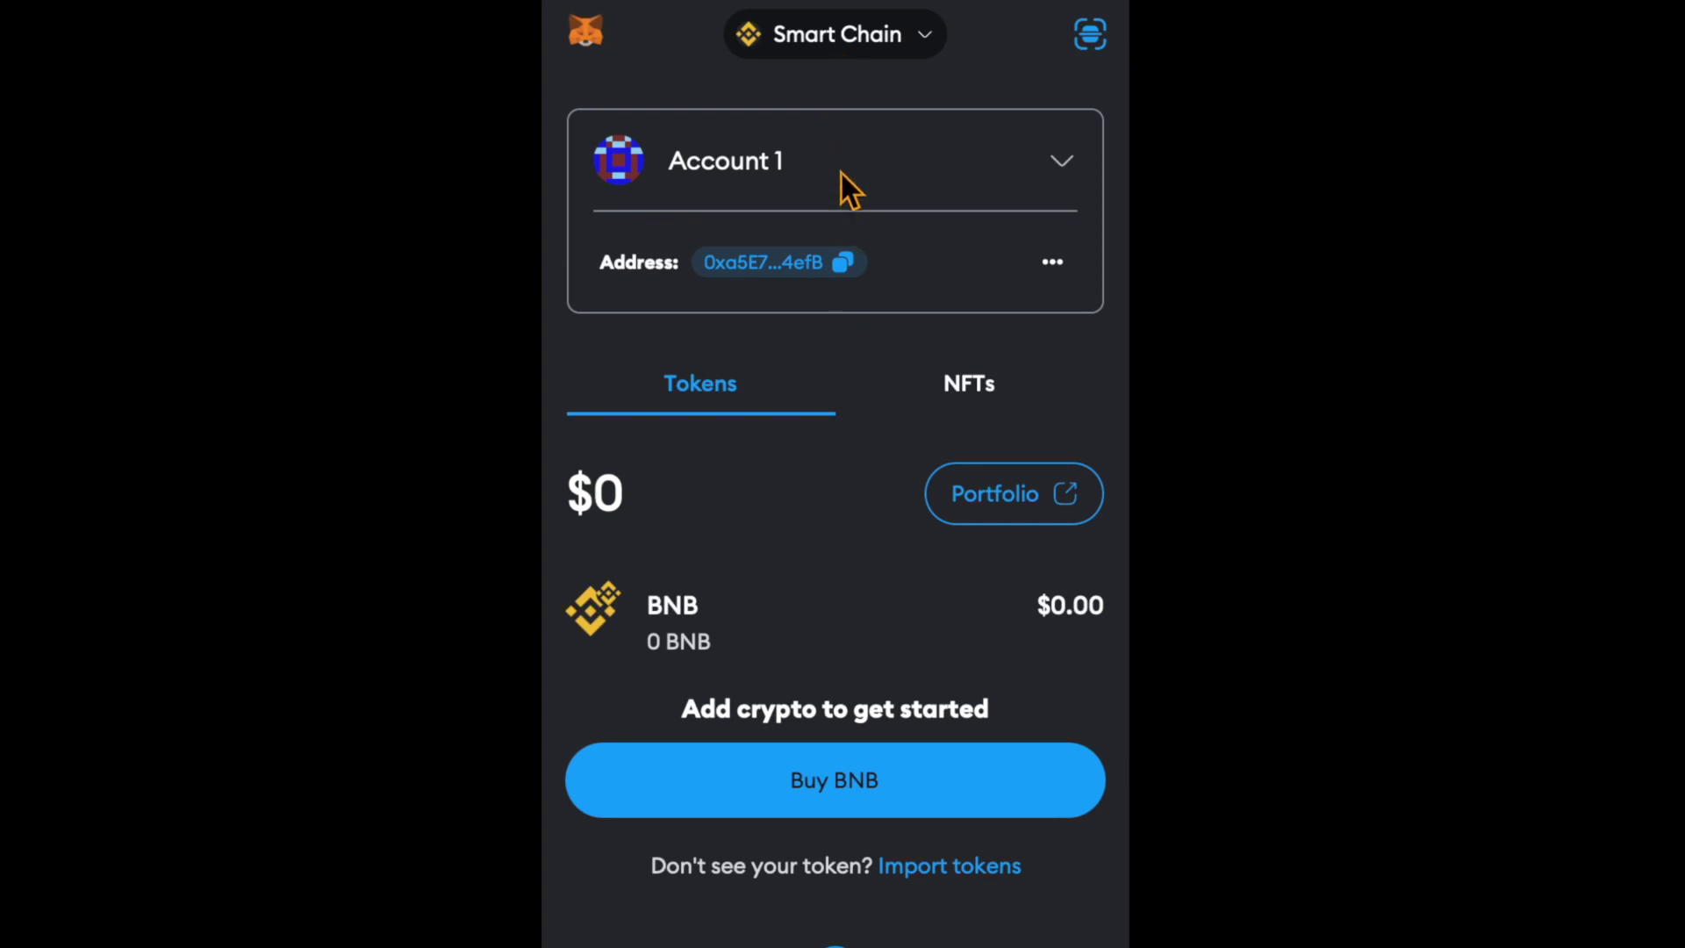
From the Smart Chain network selector, switch to the Custom networks tab.
left_click(898, 36)
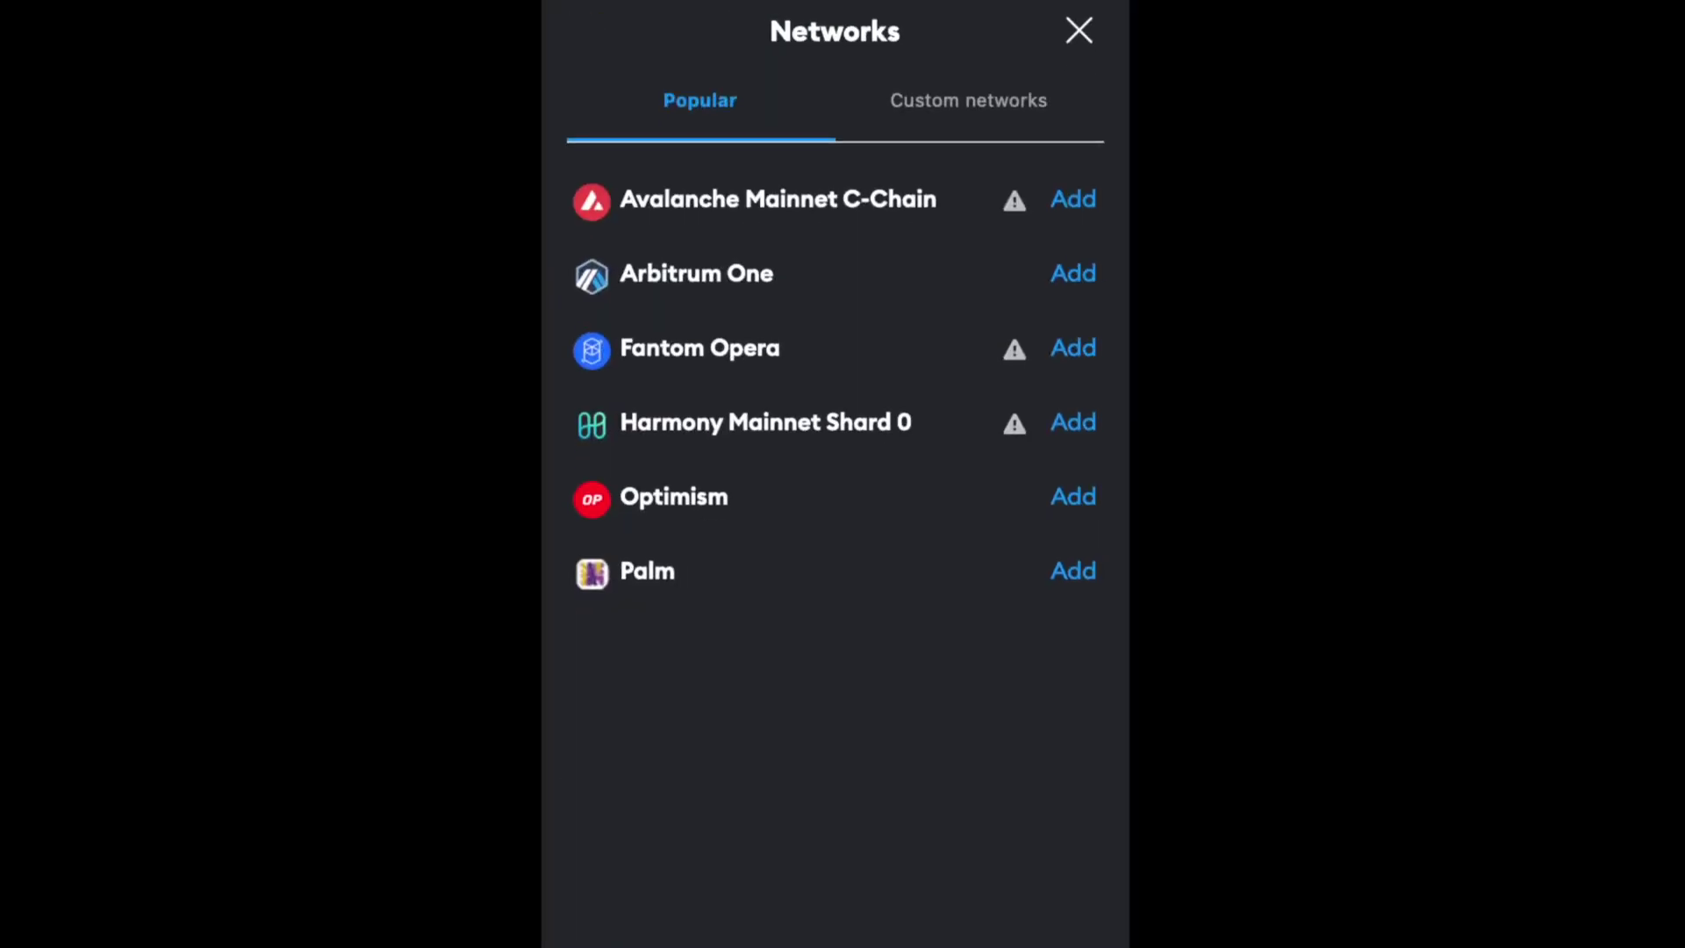
left_click(965, 125)
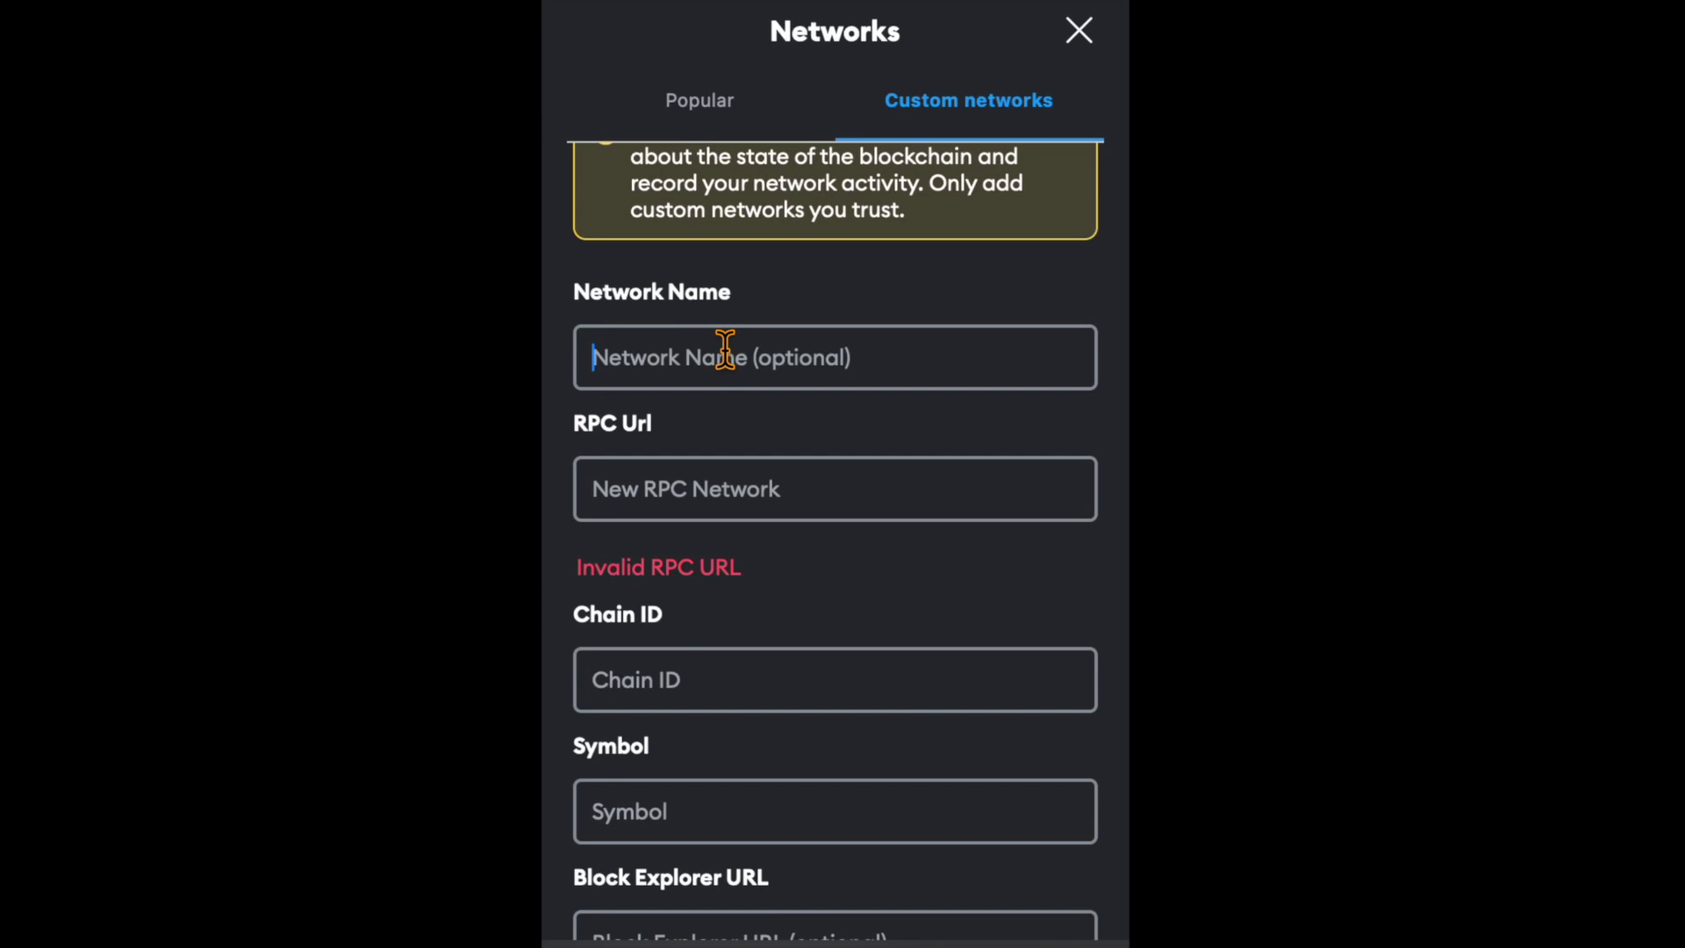
type("E")
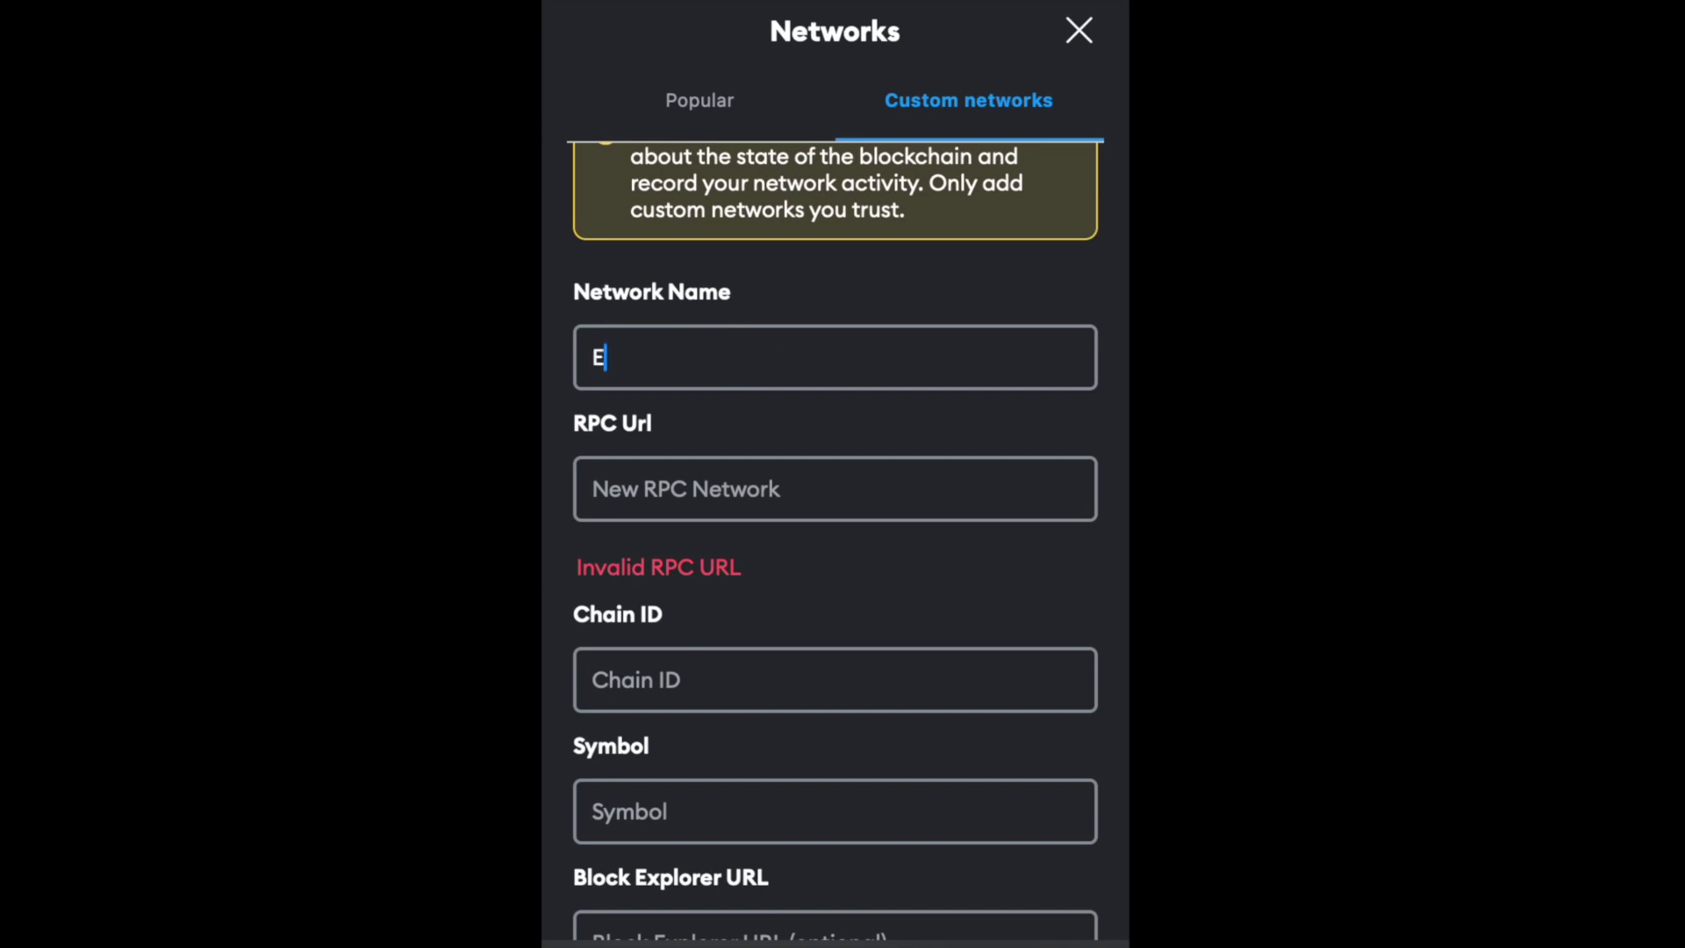
type("lectroneum ")
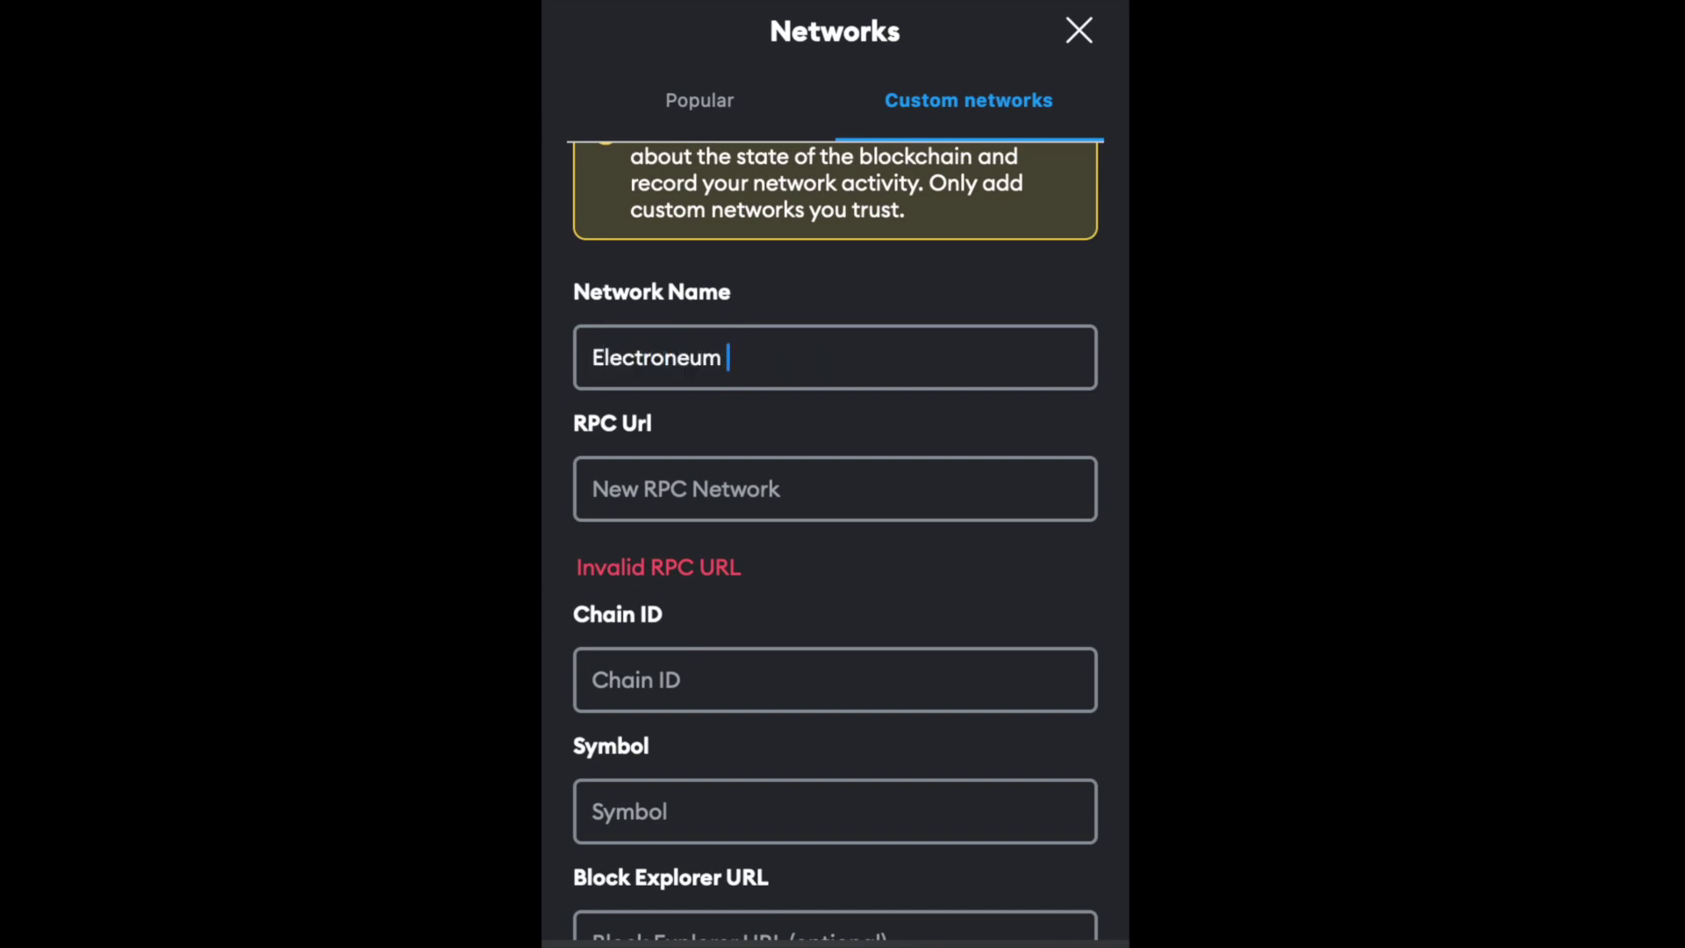
type("Official")
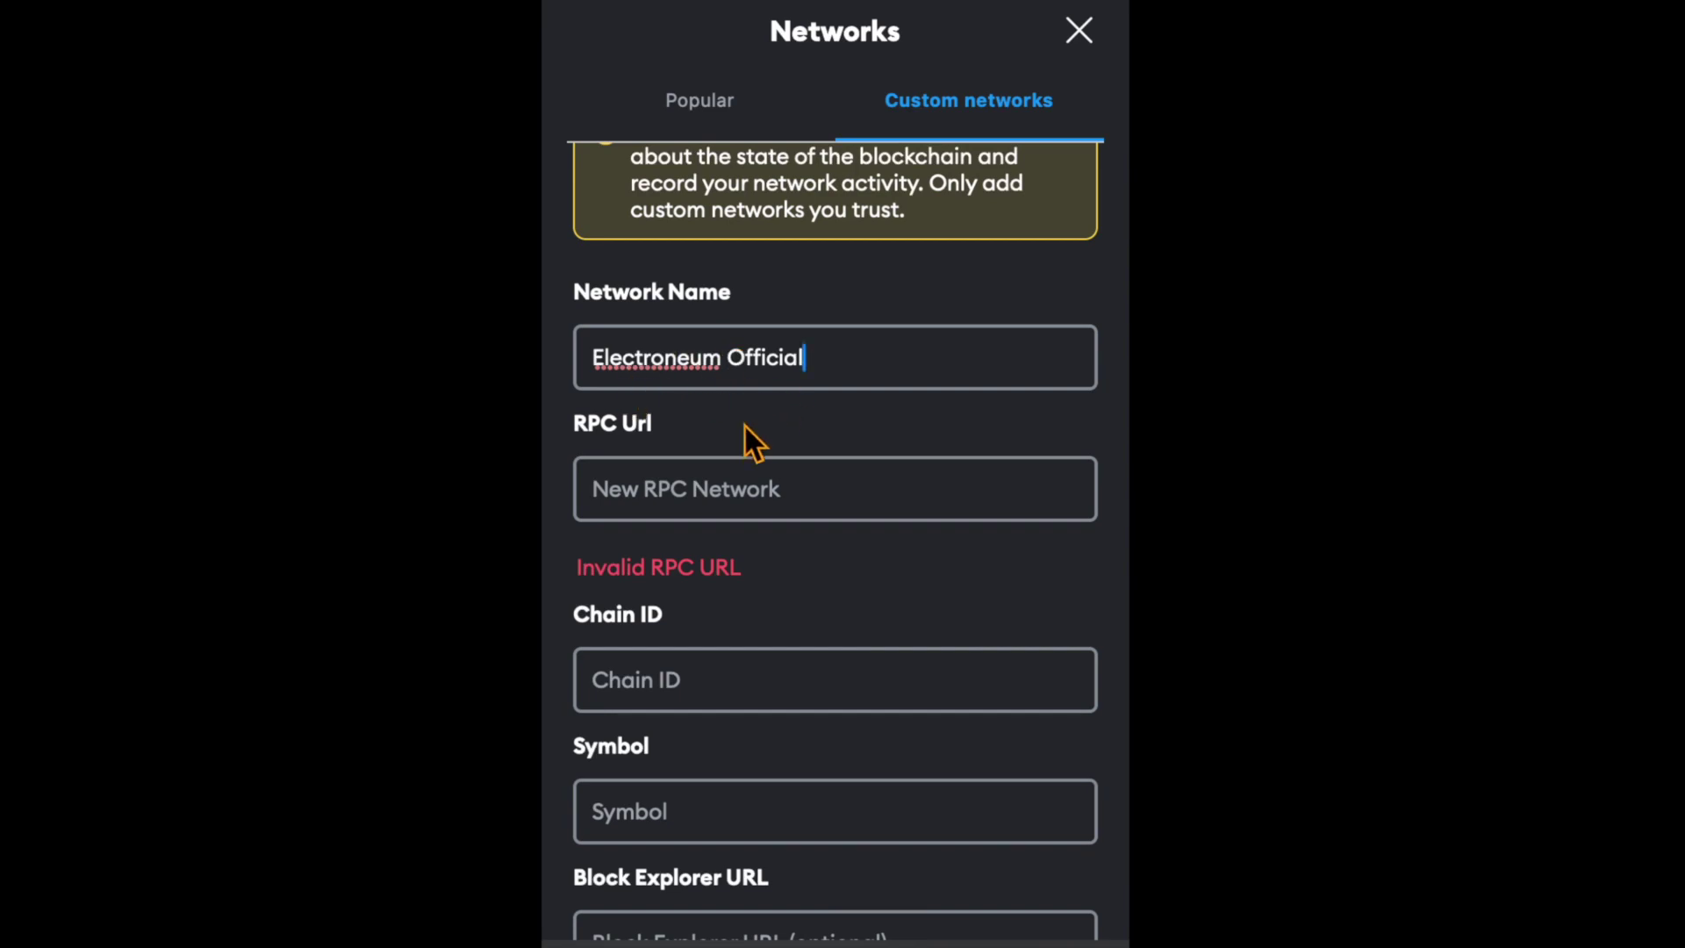
left_click(684, 482)
type("http")
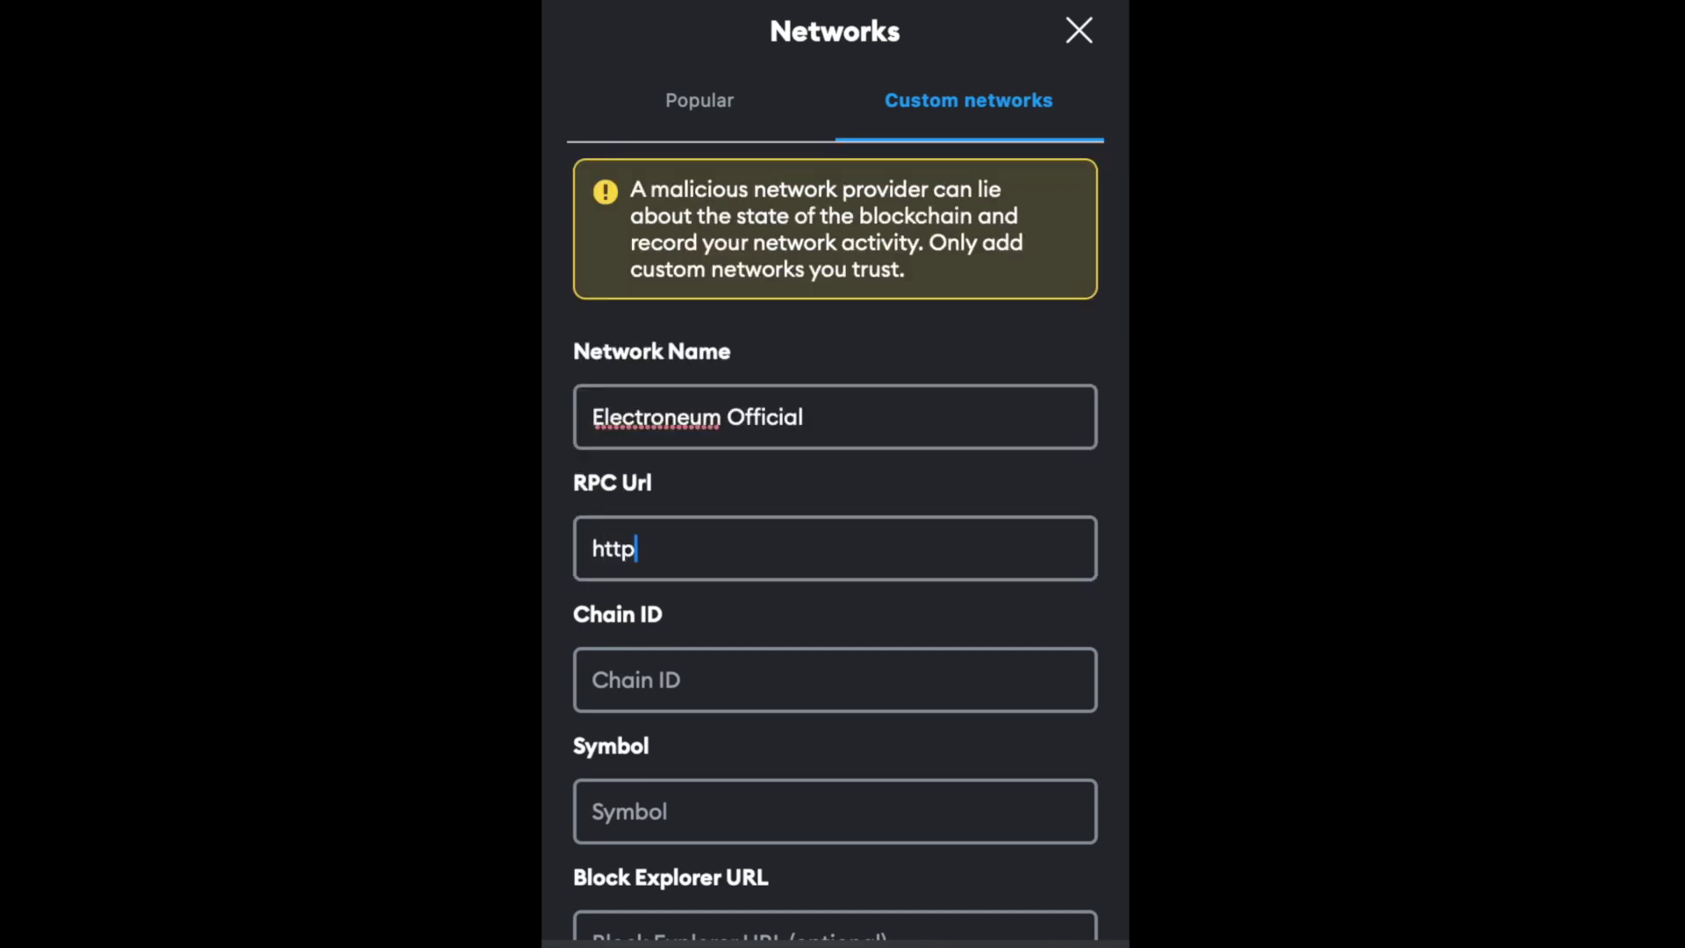
type("s://")
type("rpc.elec")
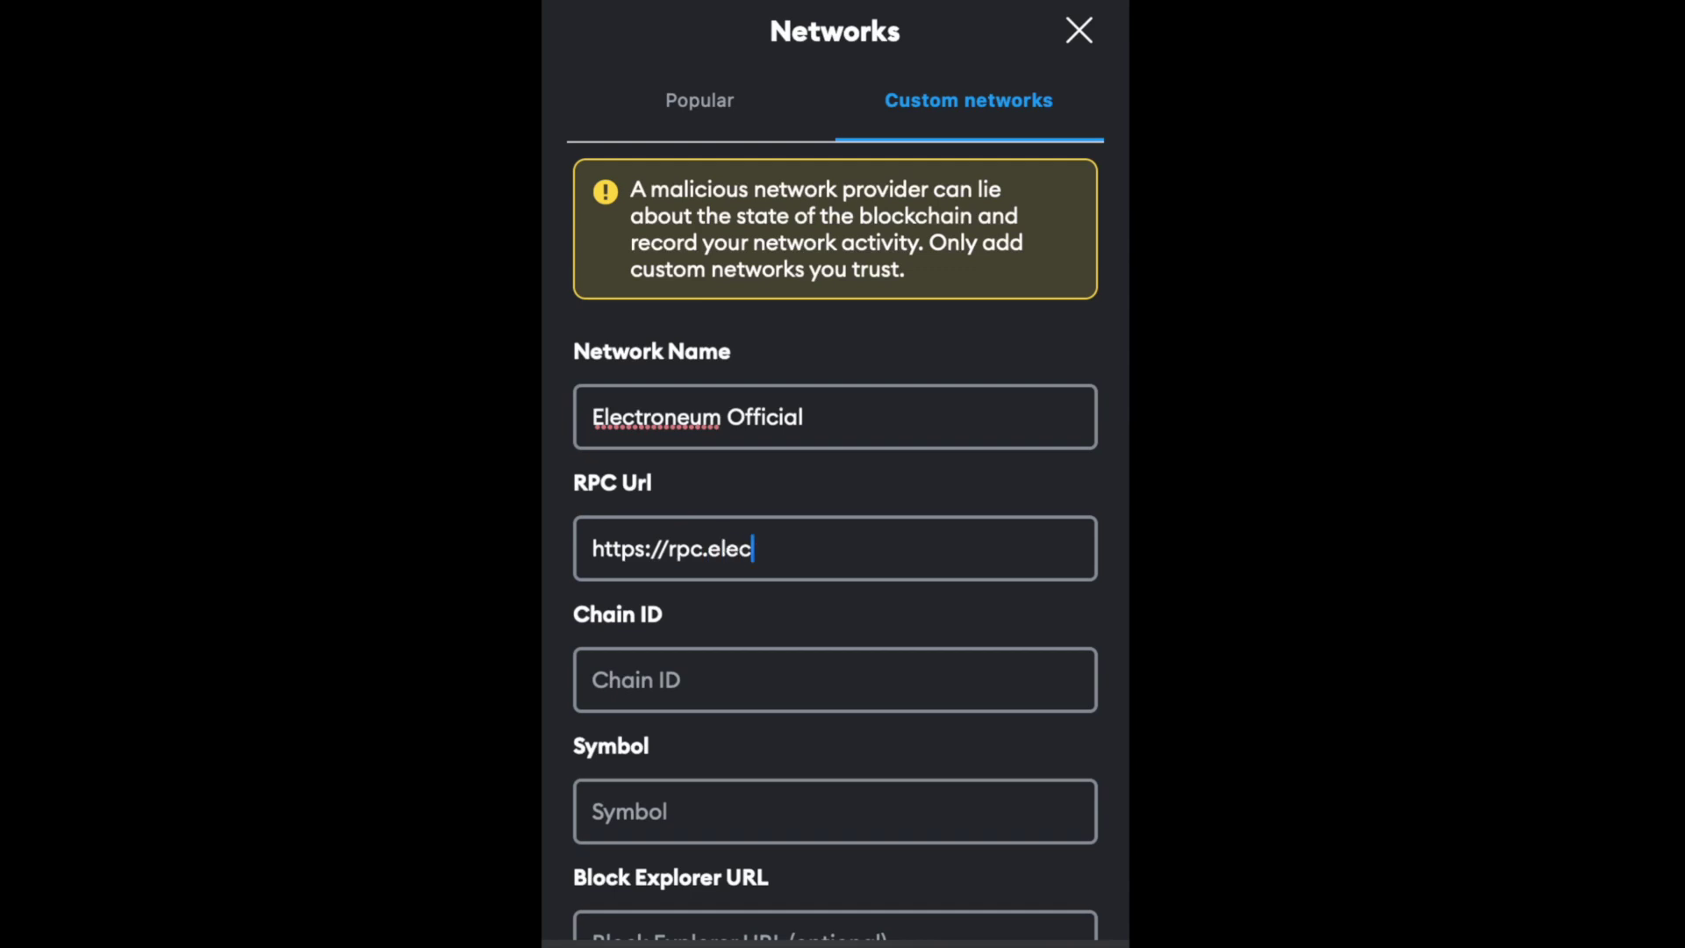
type("troneum.com")
Enter Chain ID 52014 and currency symbol ETN in the custom network form.
scroll(698, 598, "down", 1)
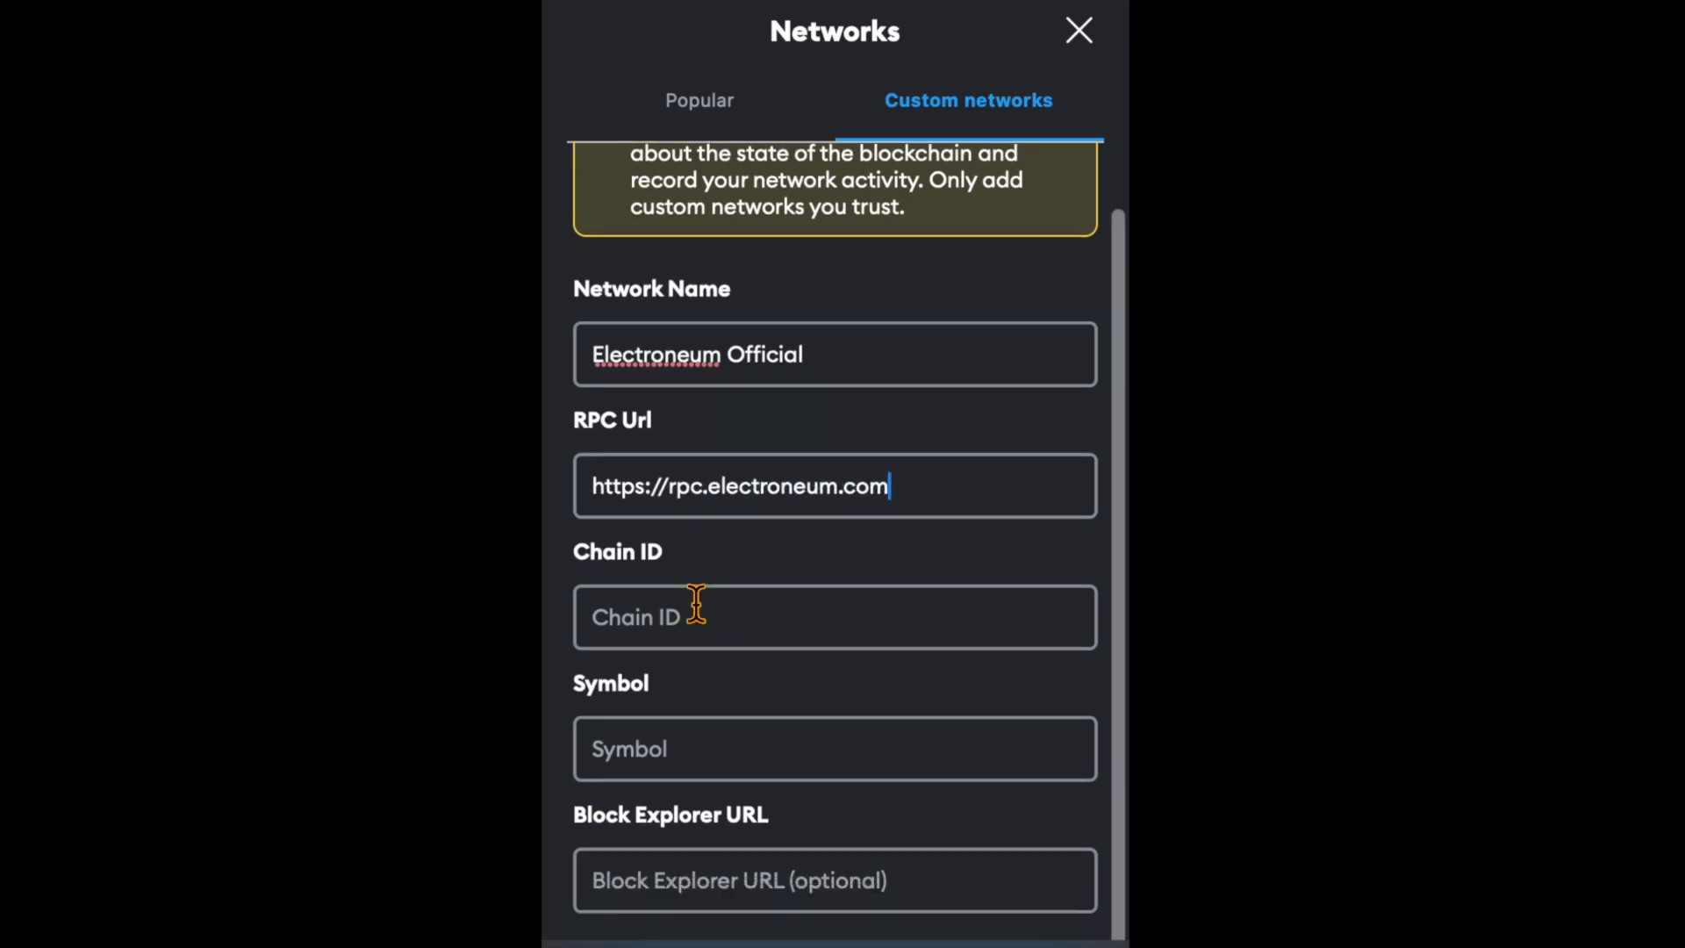
left_click(688, 609)
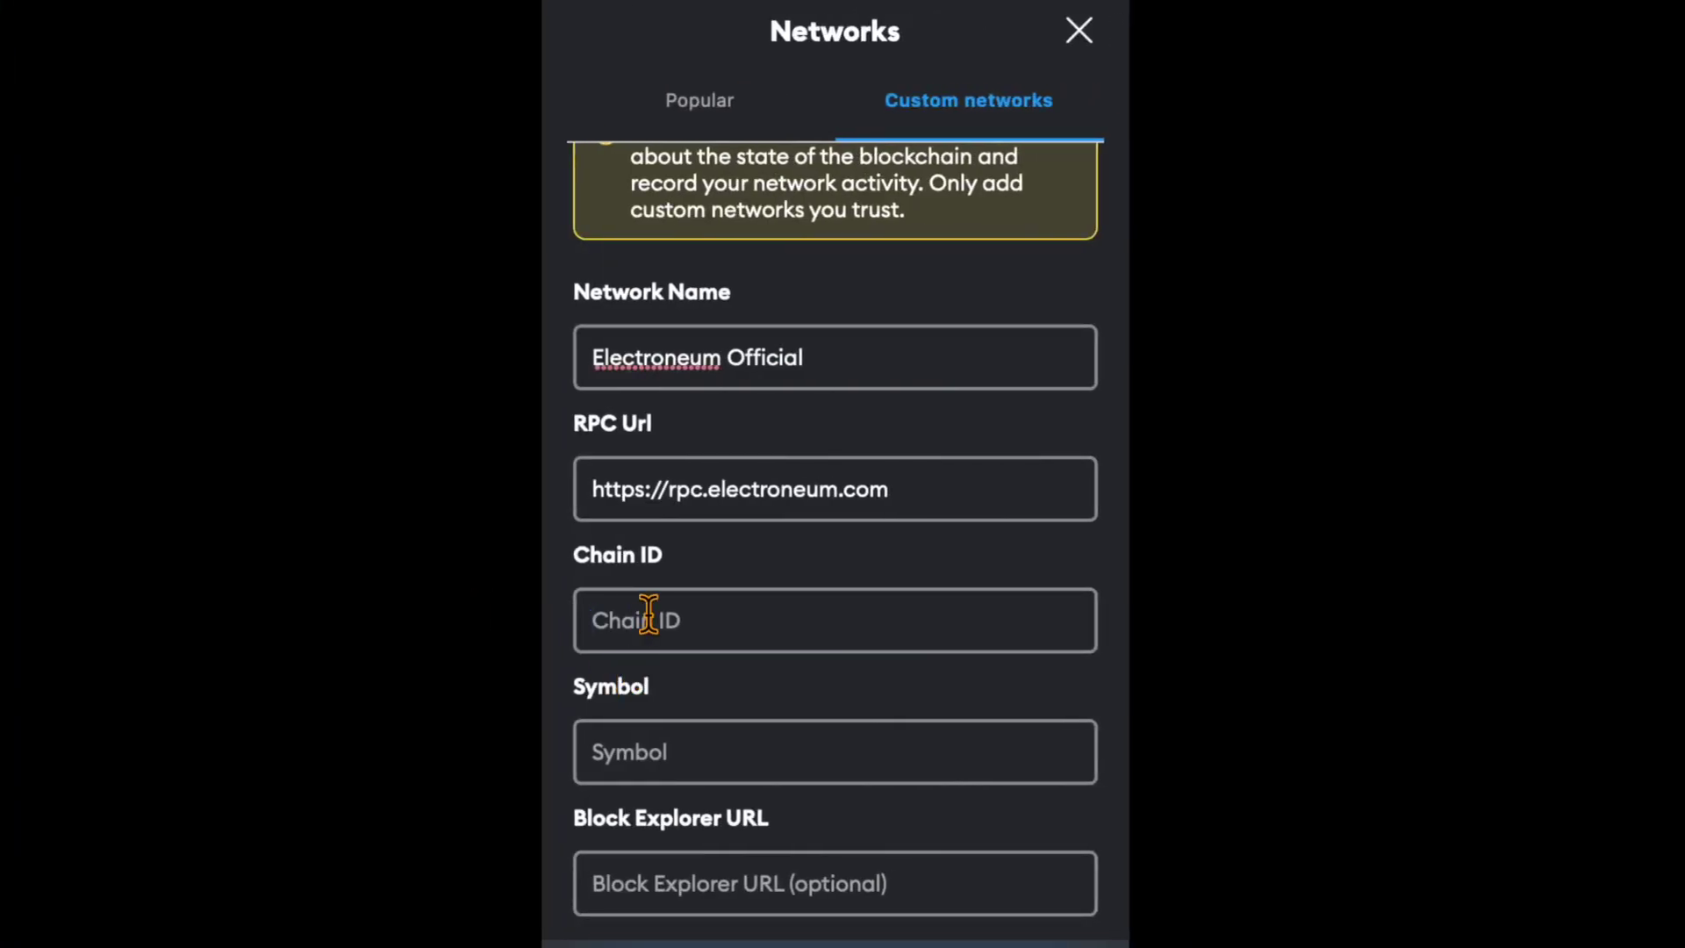
type("52014")
left_click(666, 739)
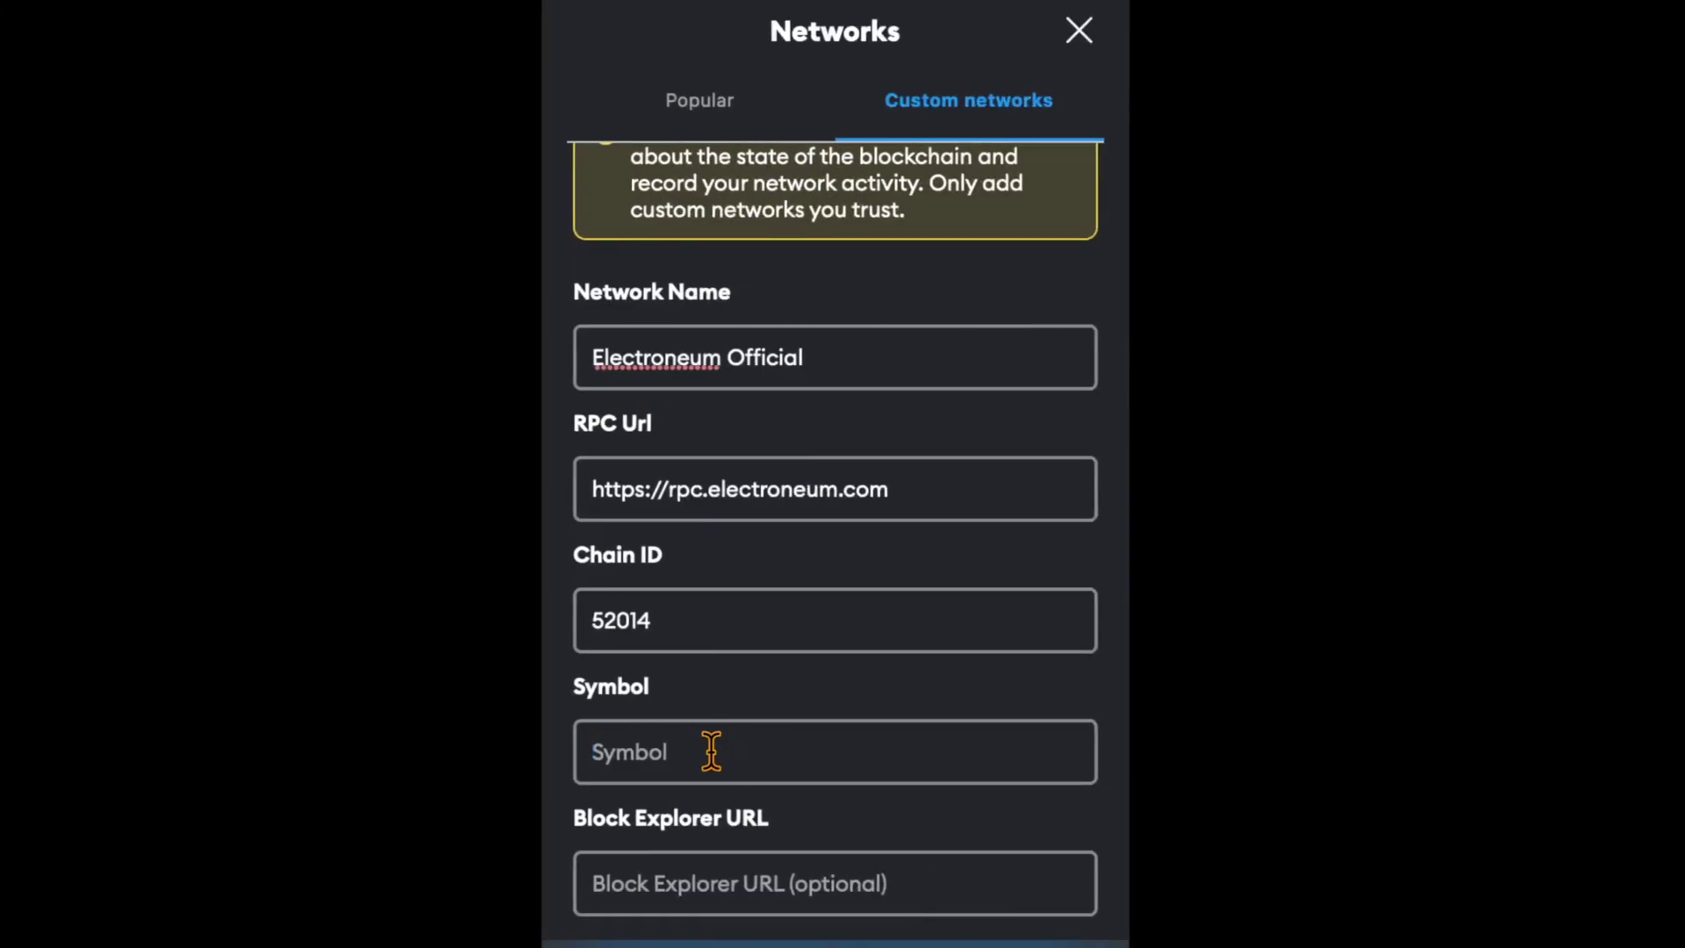
key("shift")
type("ETN")
left_click(752, 882)
scroll(752, 873, "up", 1)
scroll(755, 895, "down", 1)
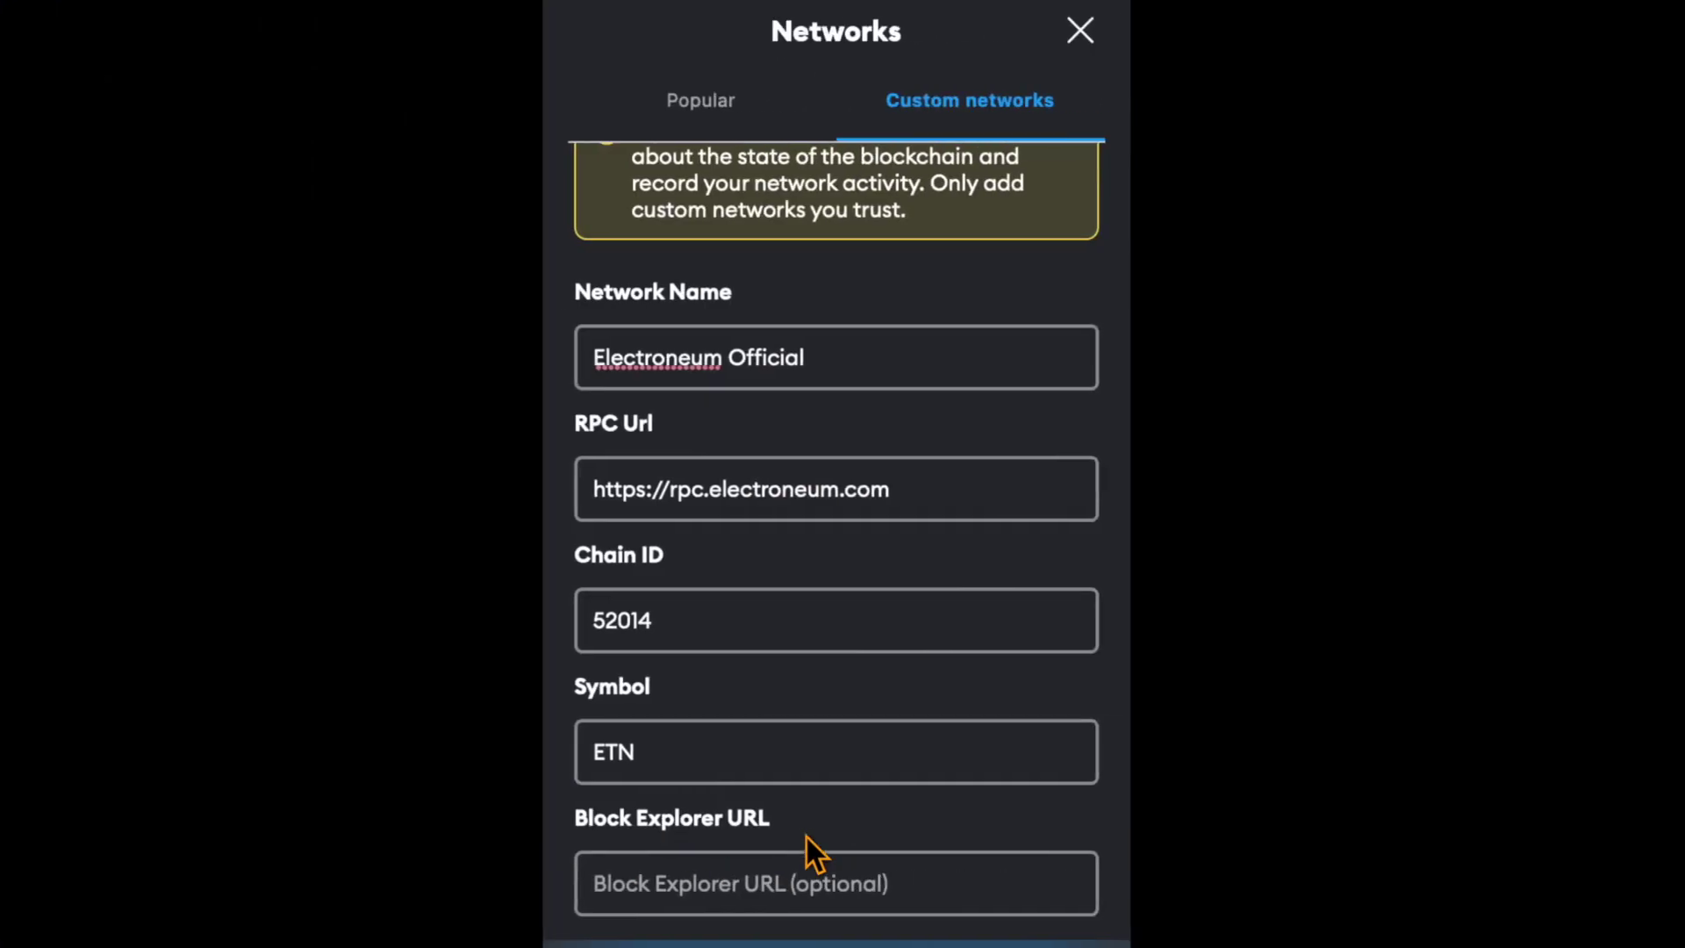
left_click(737, 882)
type("HT")
key("BackSpace")
key("BackSpace")
type("https://")
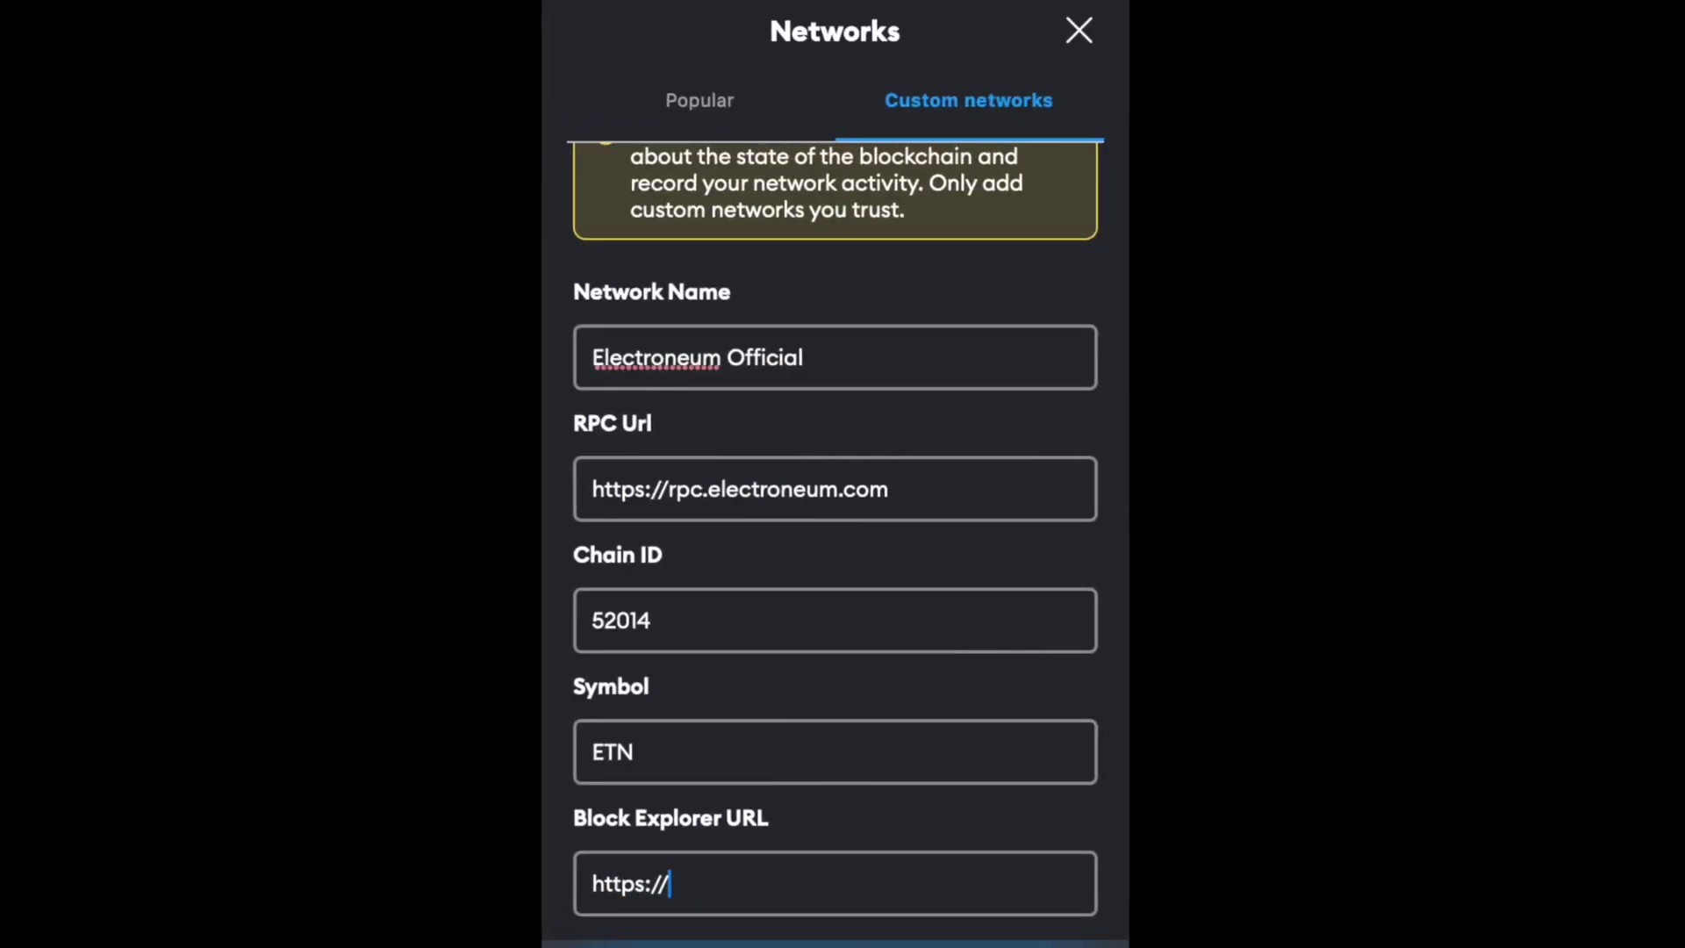
type("blockexplore")
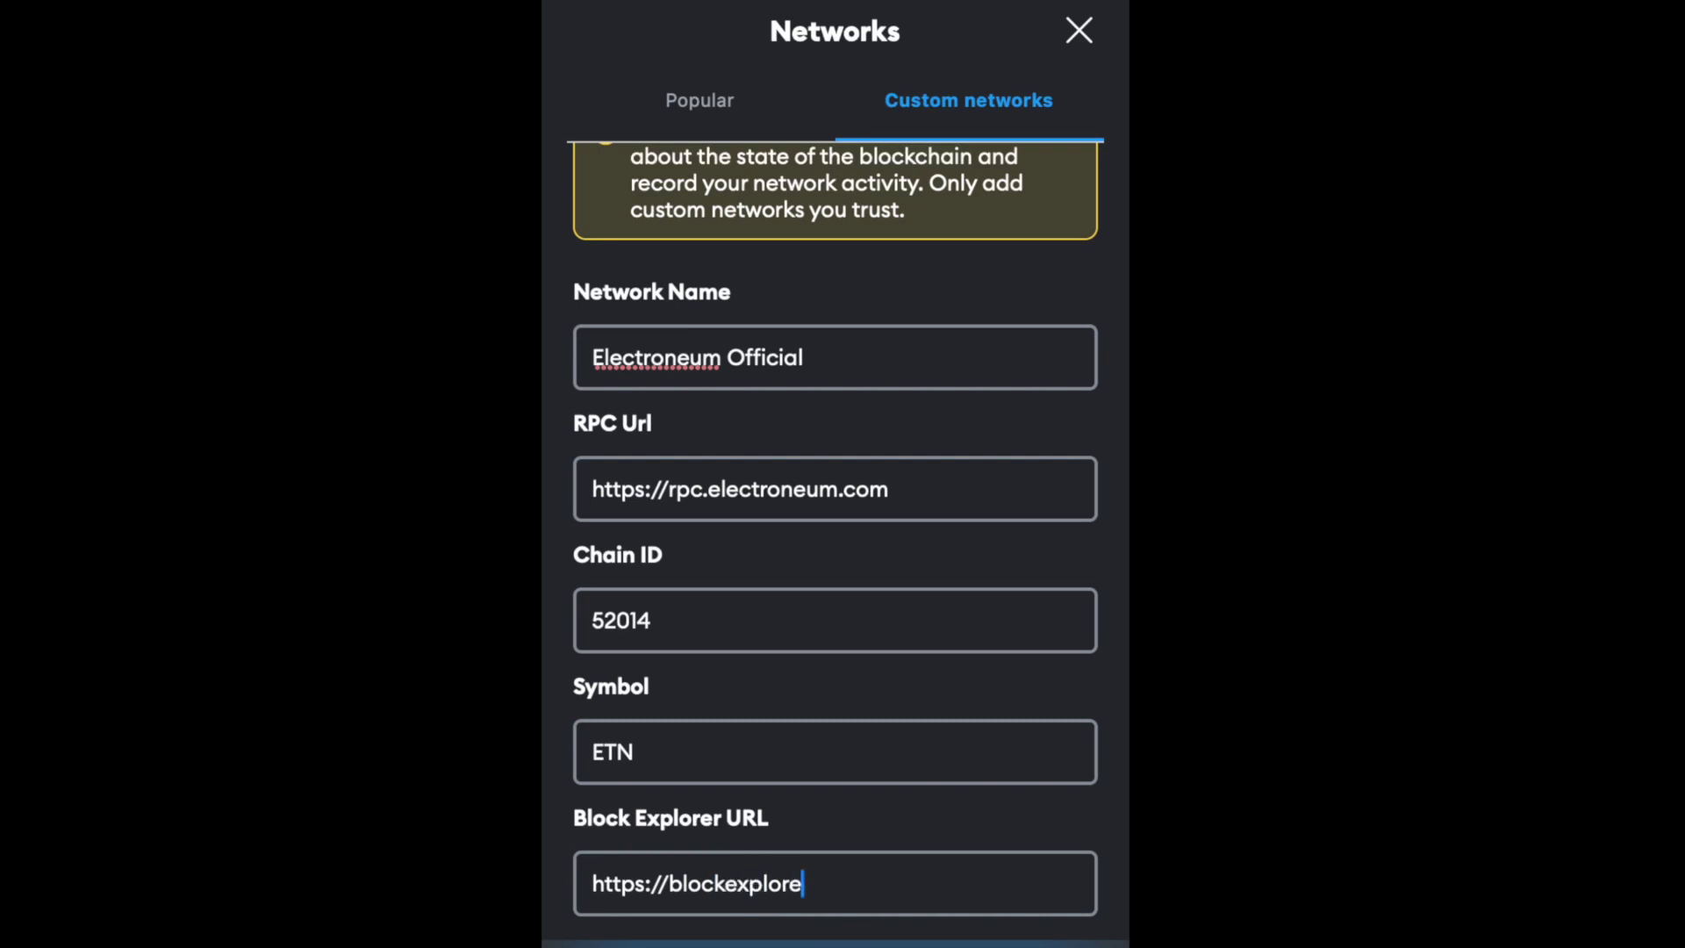
type("r.electroneum.com")
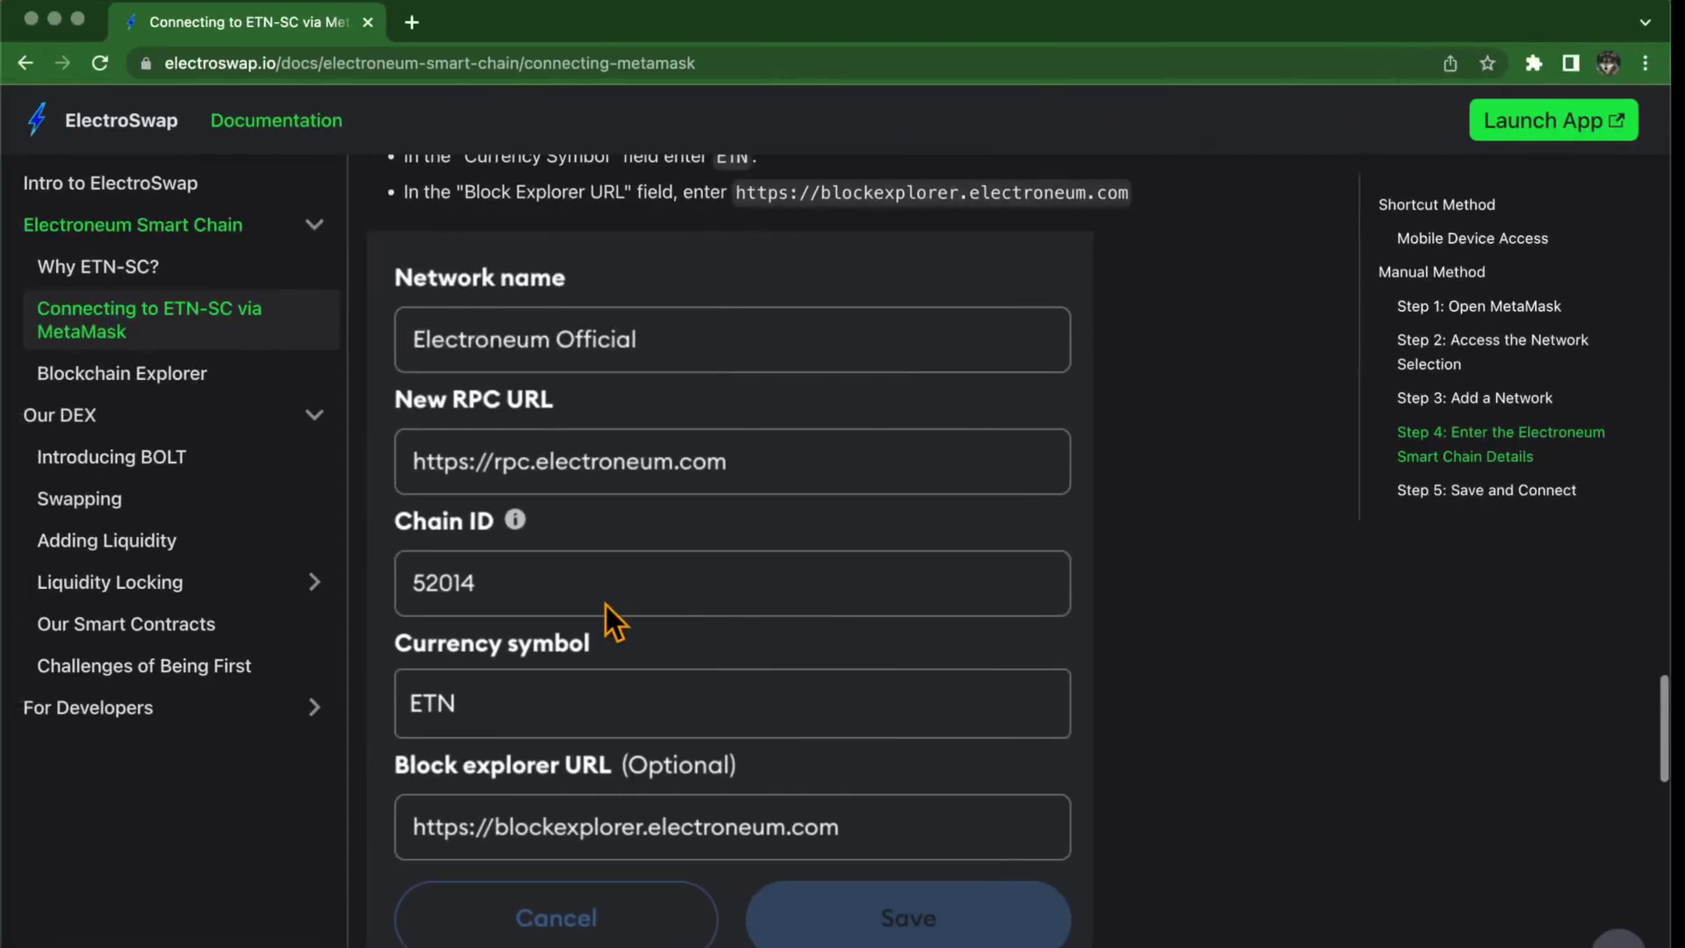
scroll(619, 618, "down", 2)
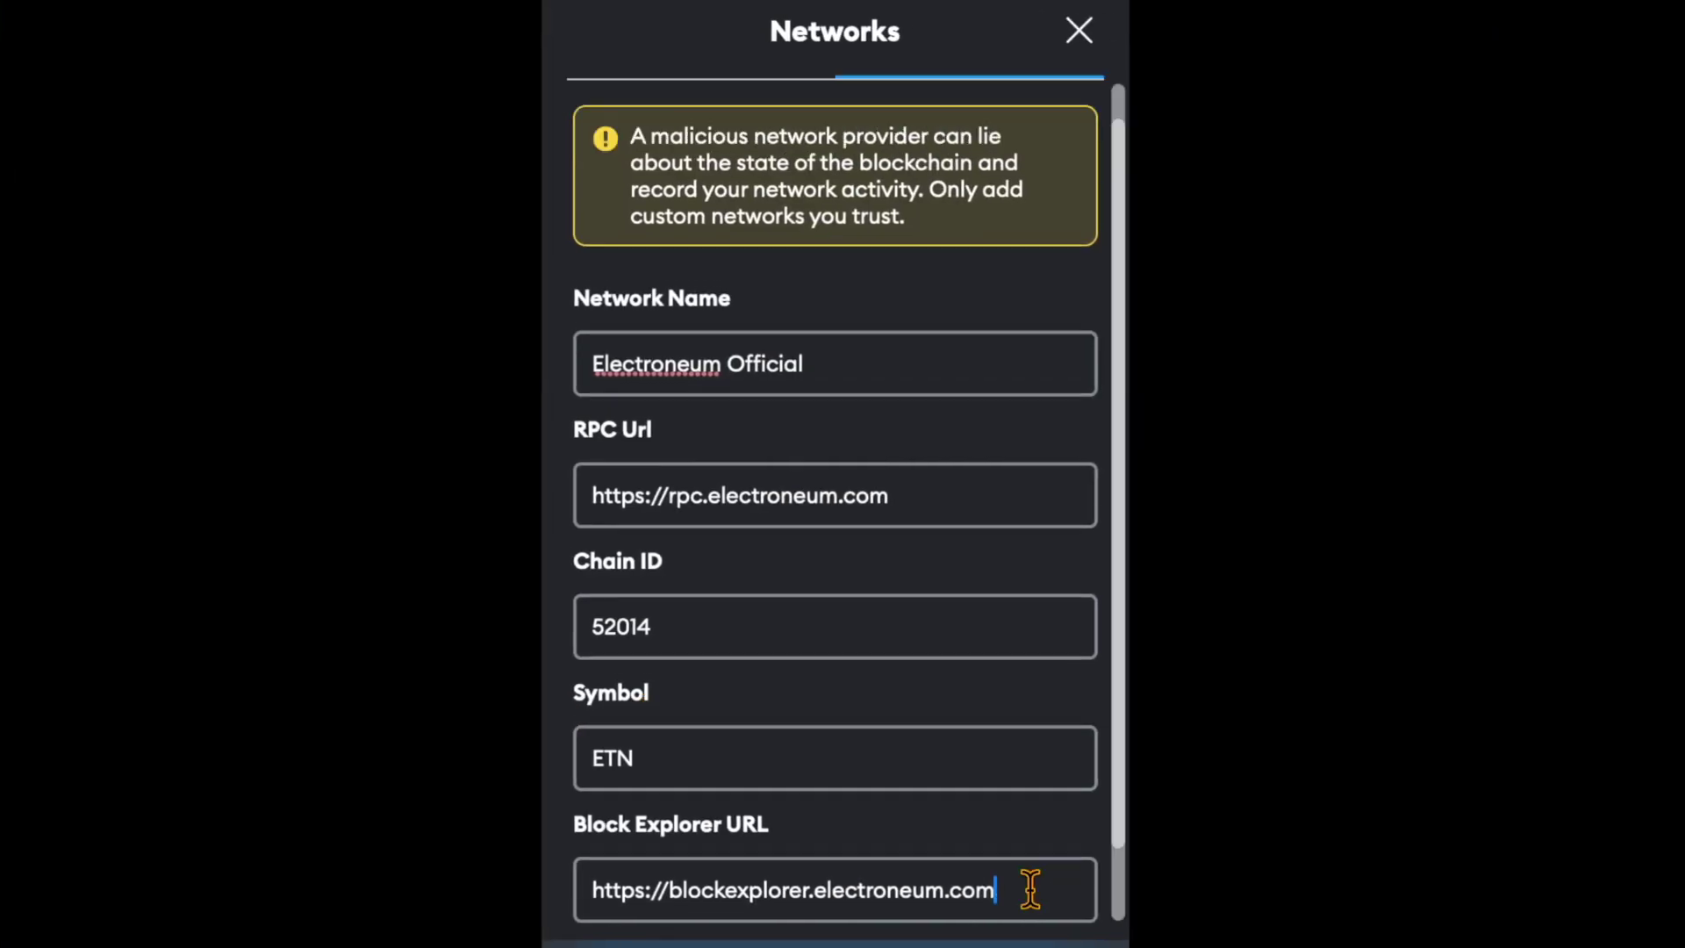
Close the finished network form and select Electroneum Official as the active network.
scroll(873, 430, "down", 1)
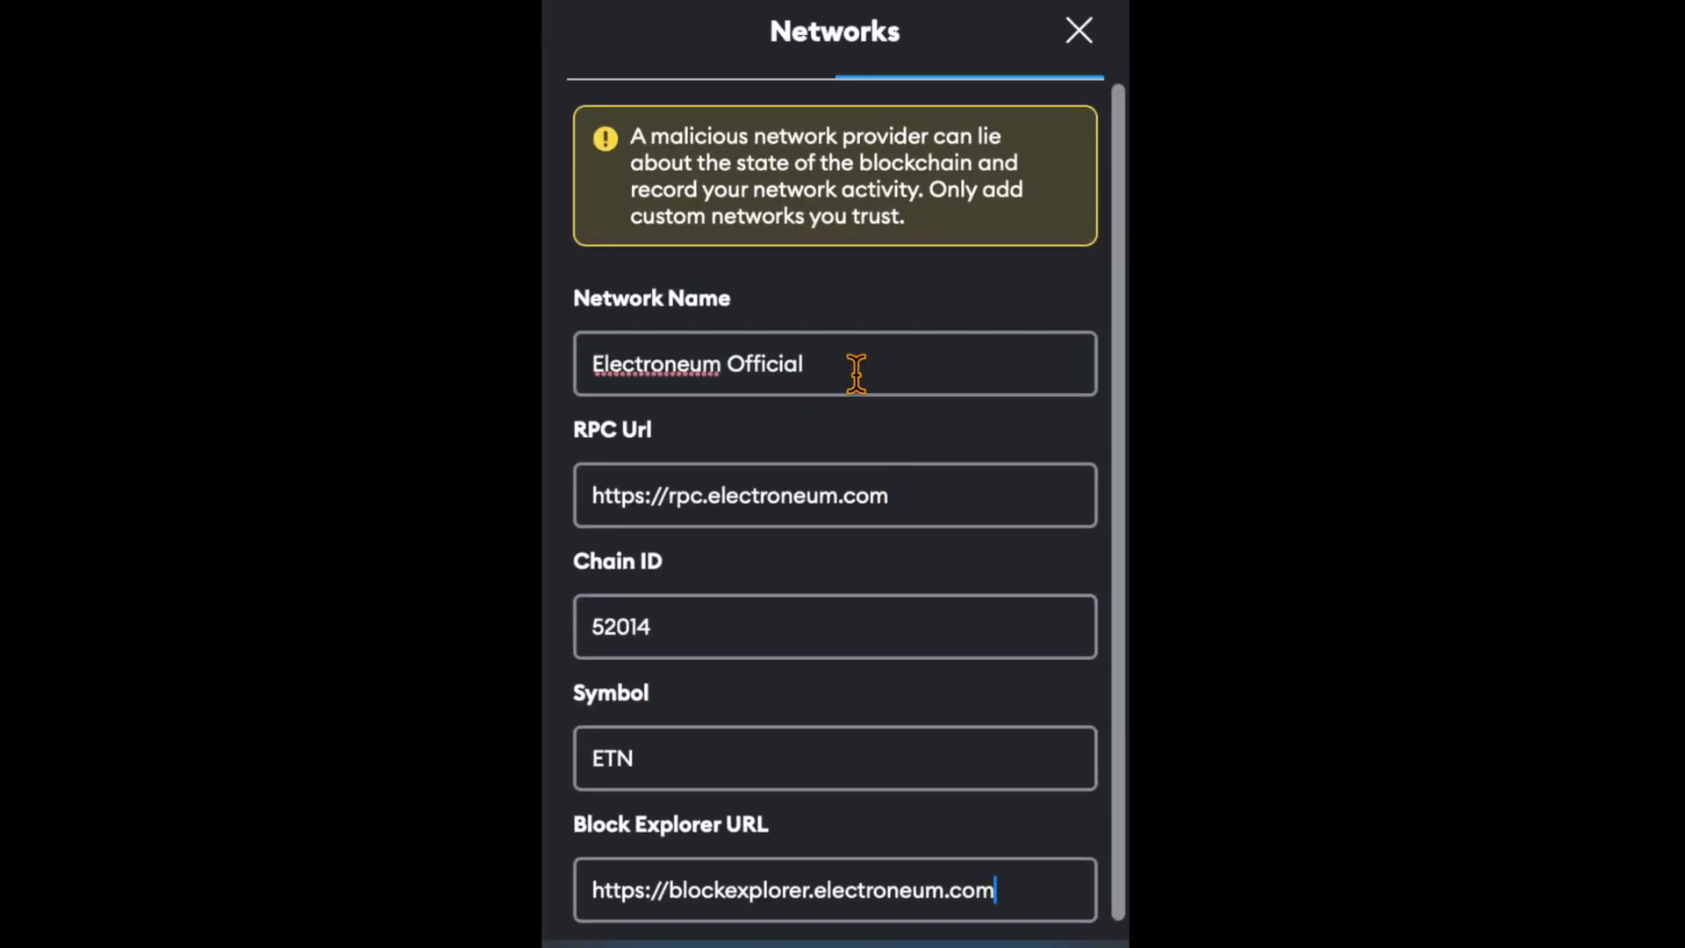
scroll(879, 566, "down", 2)
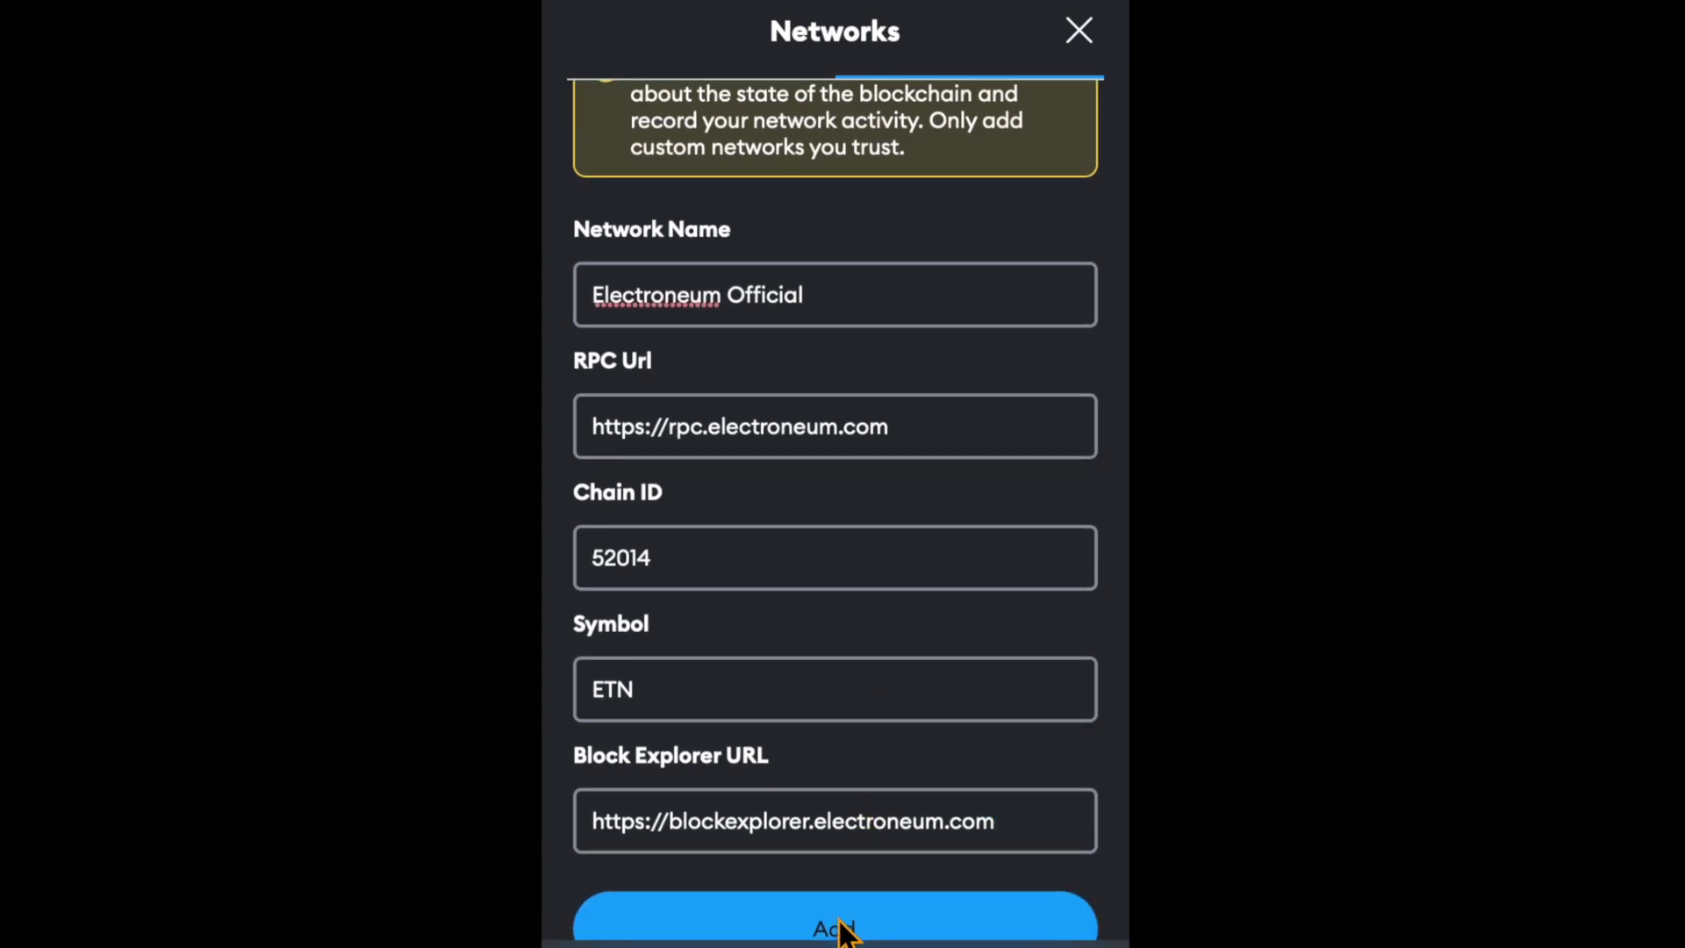
left_click(1074, 26)
left_click(898, 35)
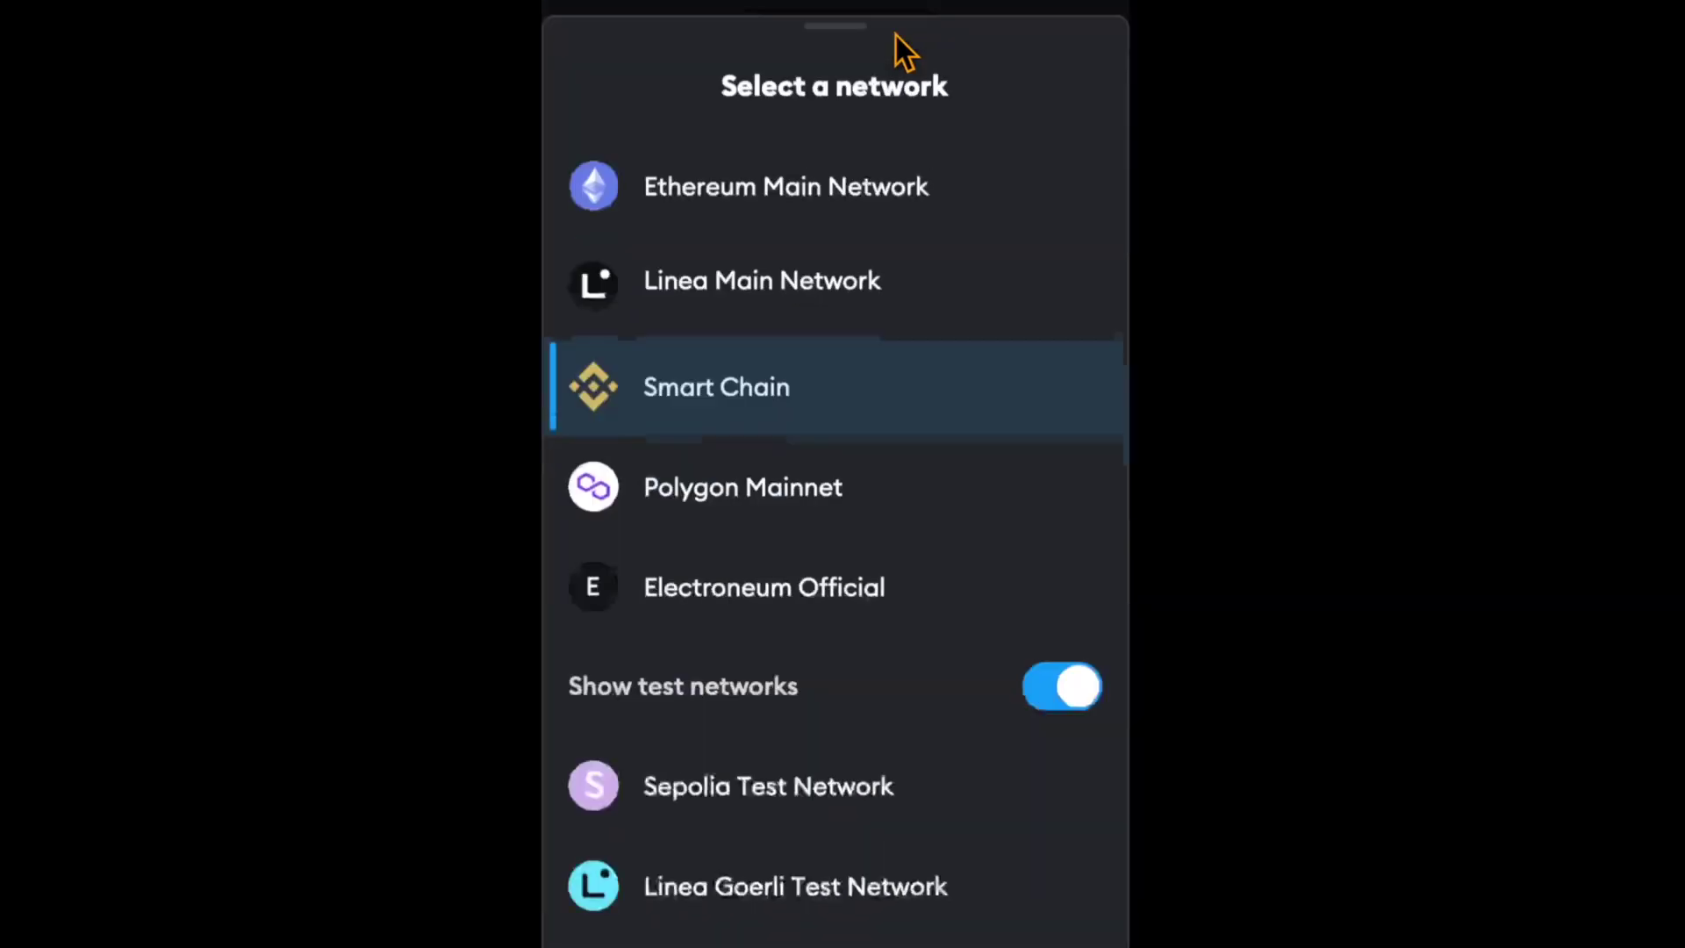
left_click(795, 549)
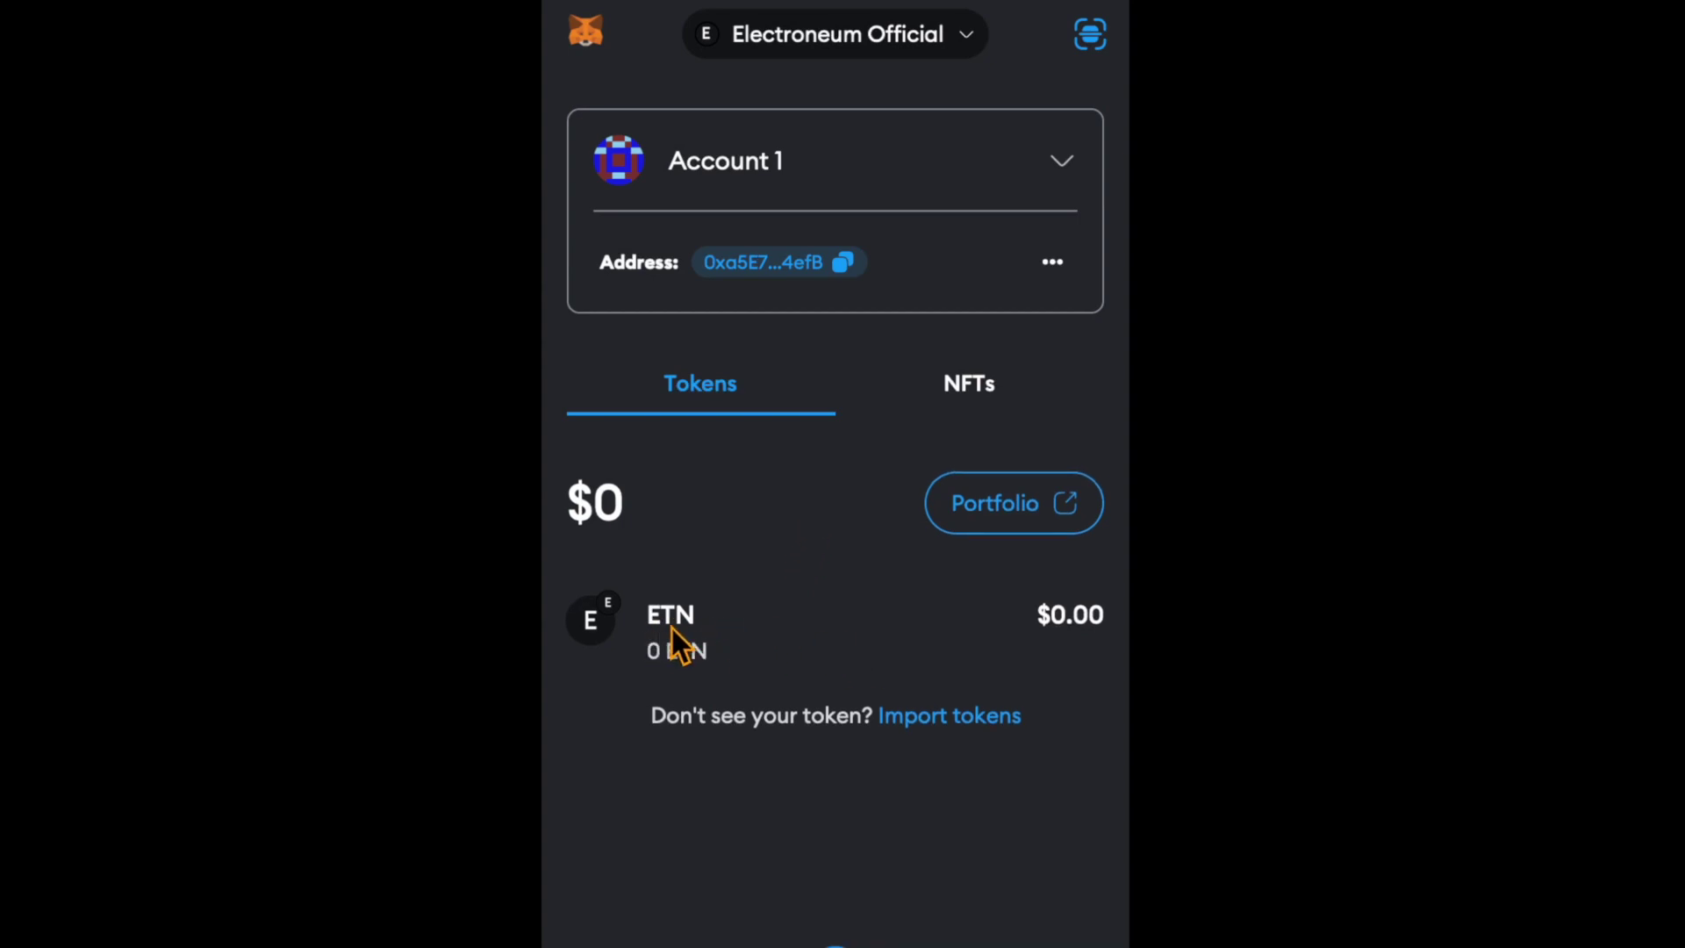
left_click(732, 631)
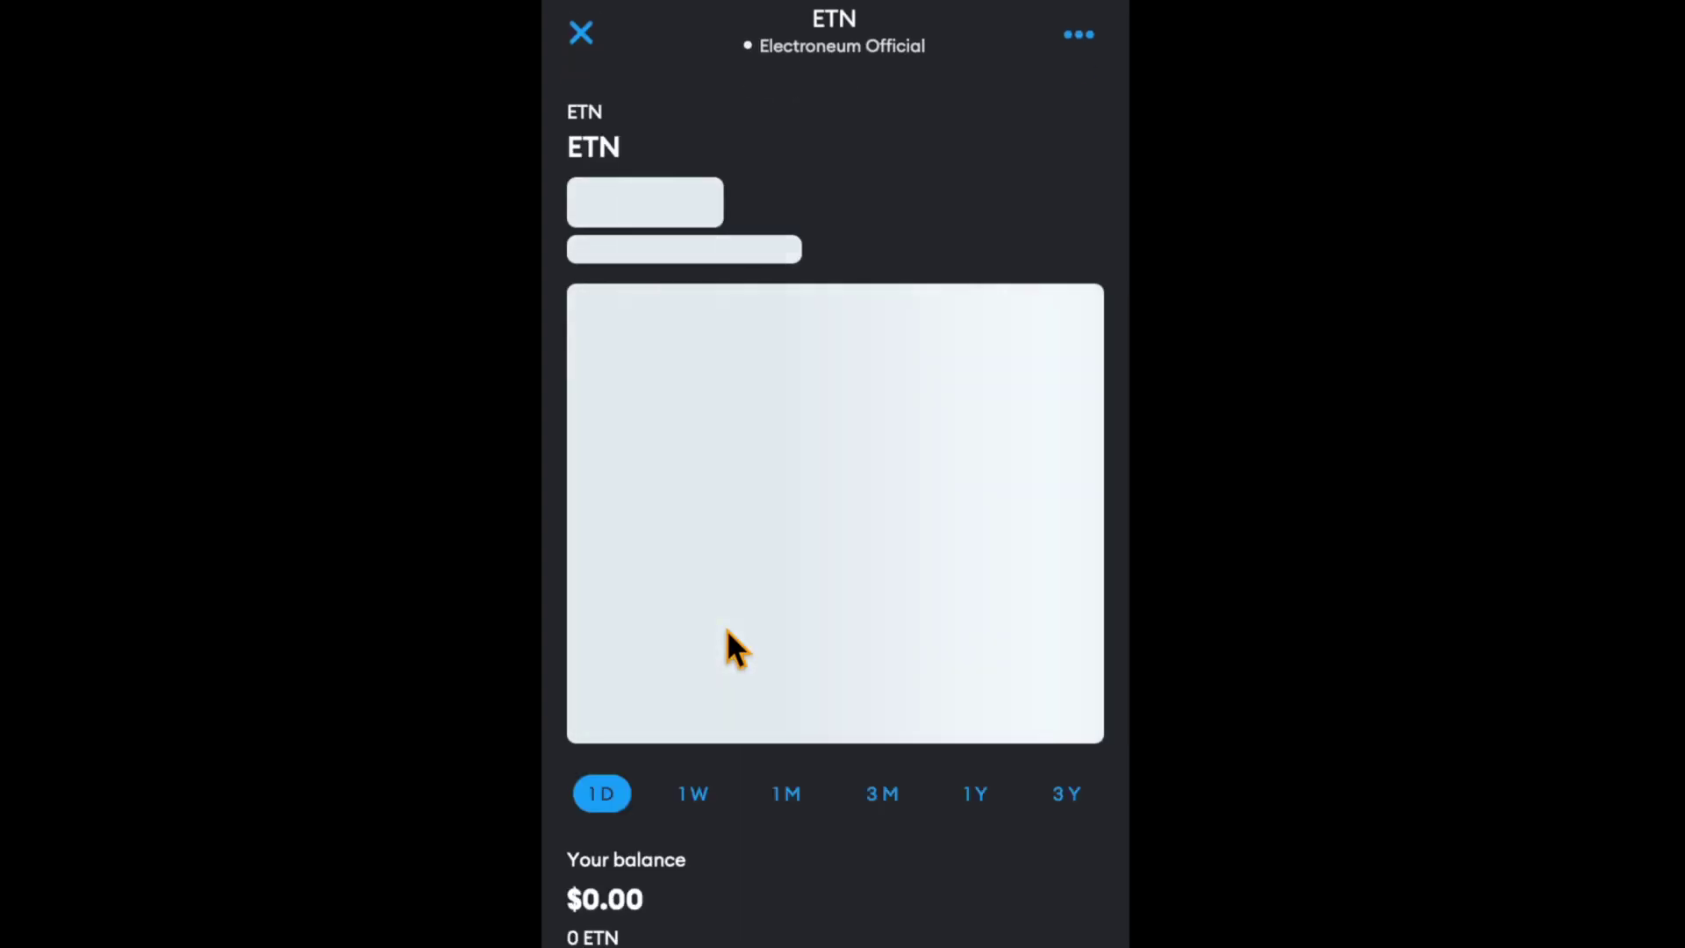
scroll(726, 630, "down", 3)
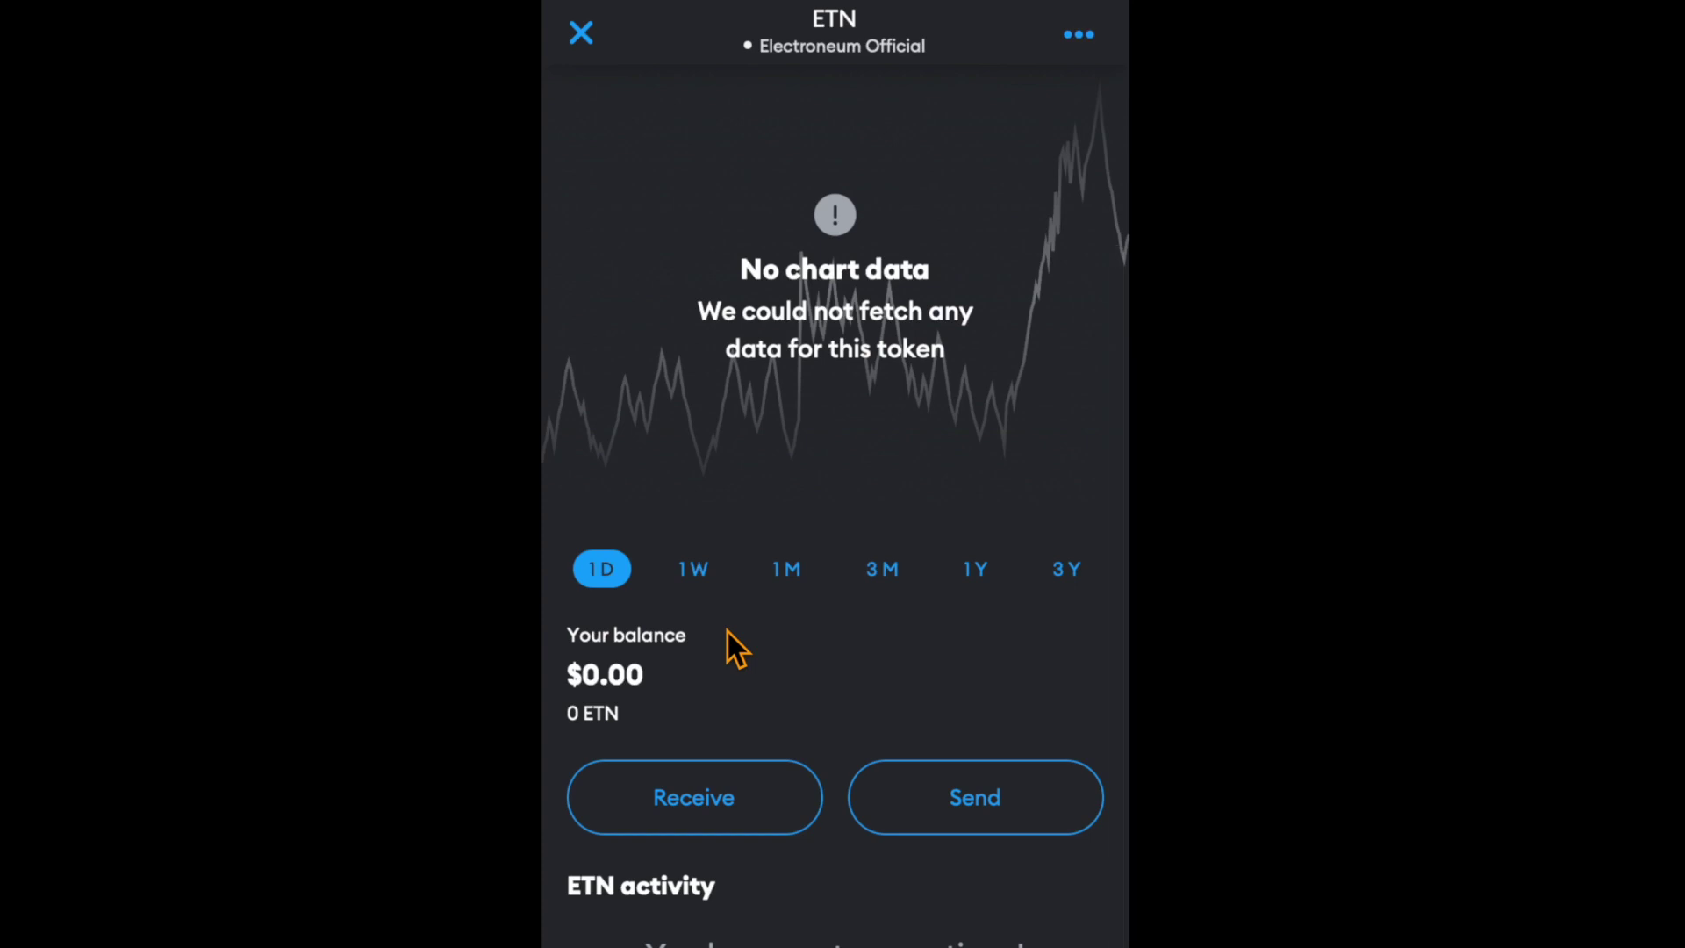
left_click(726, 796)
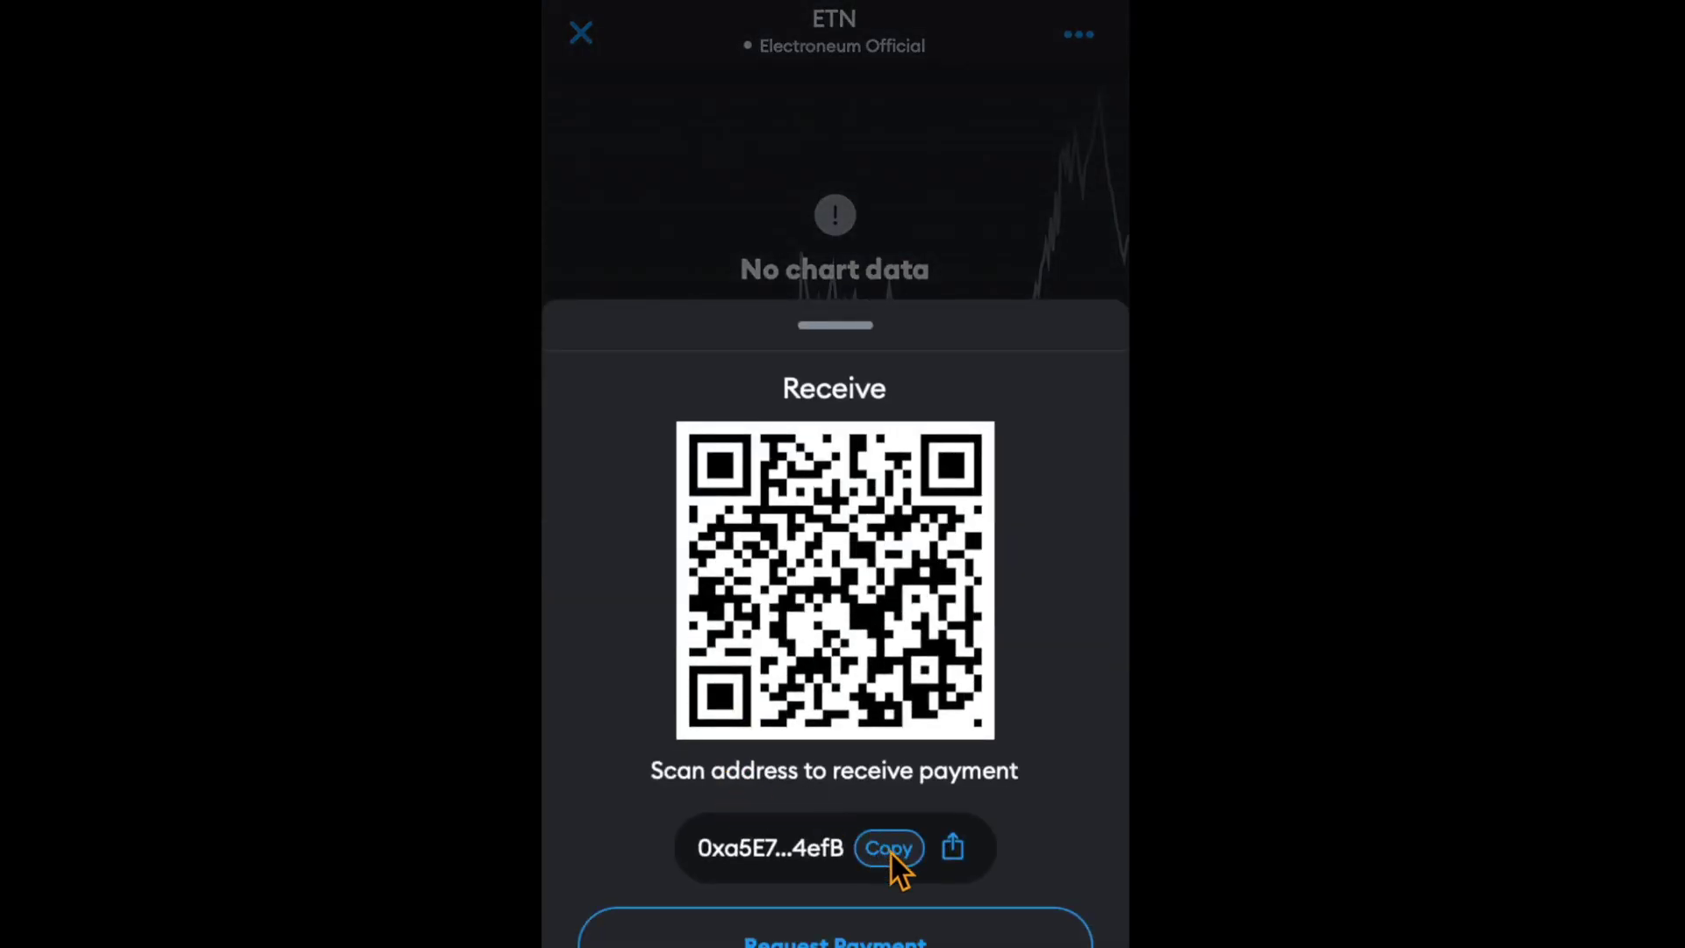
left_click(959, 194)
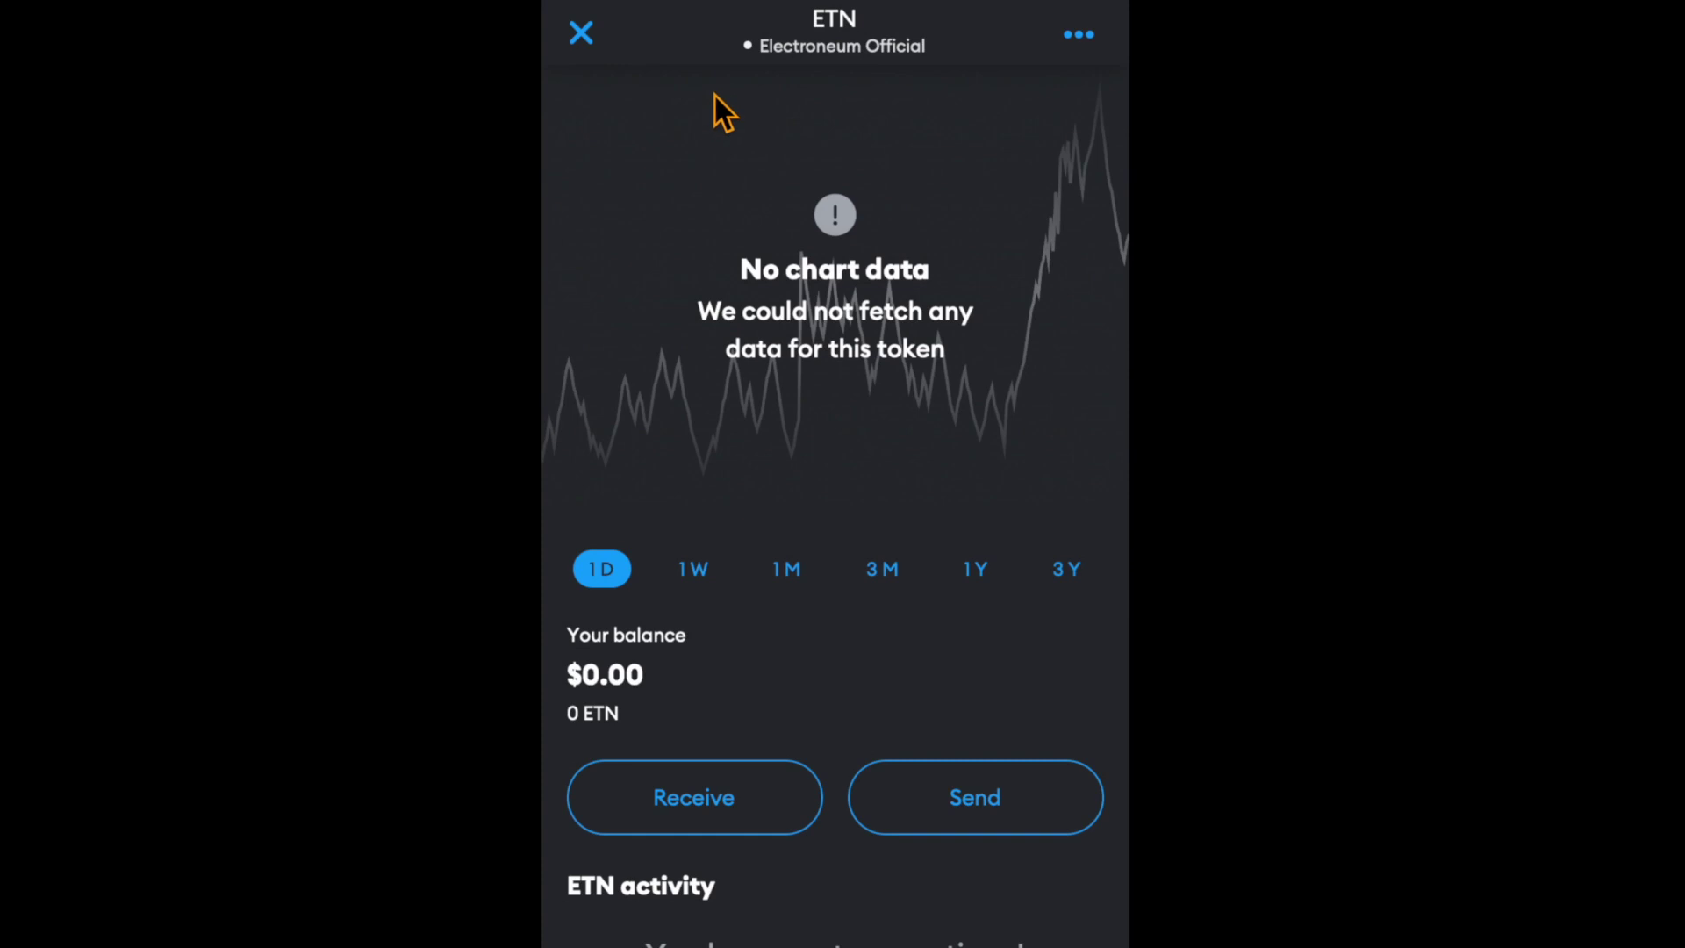
scroll(686, 144, "up", 3)
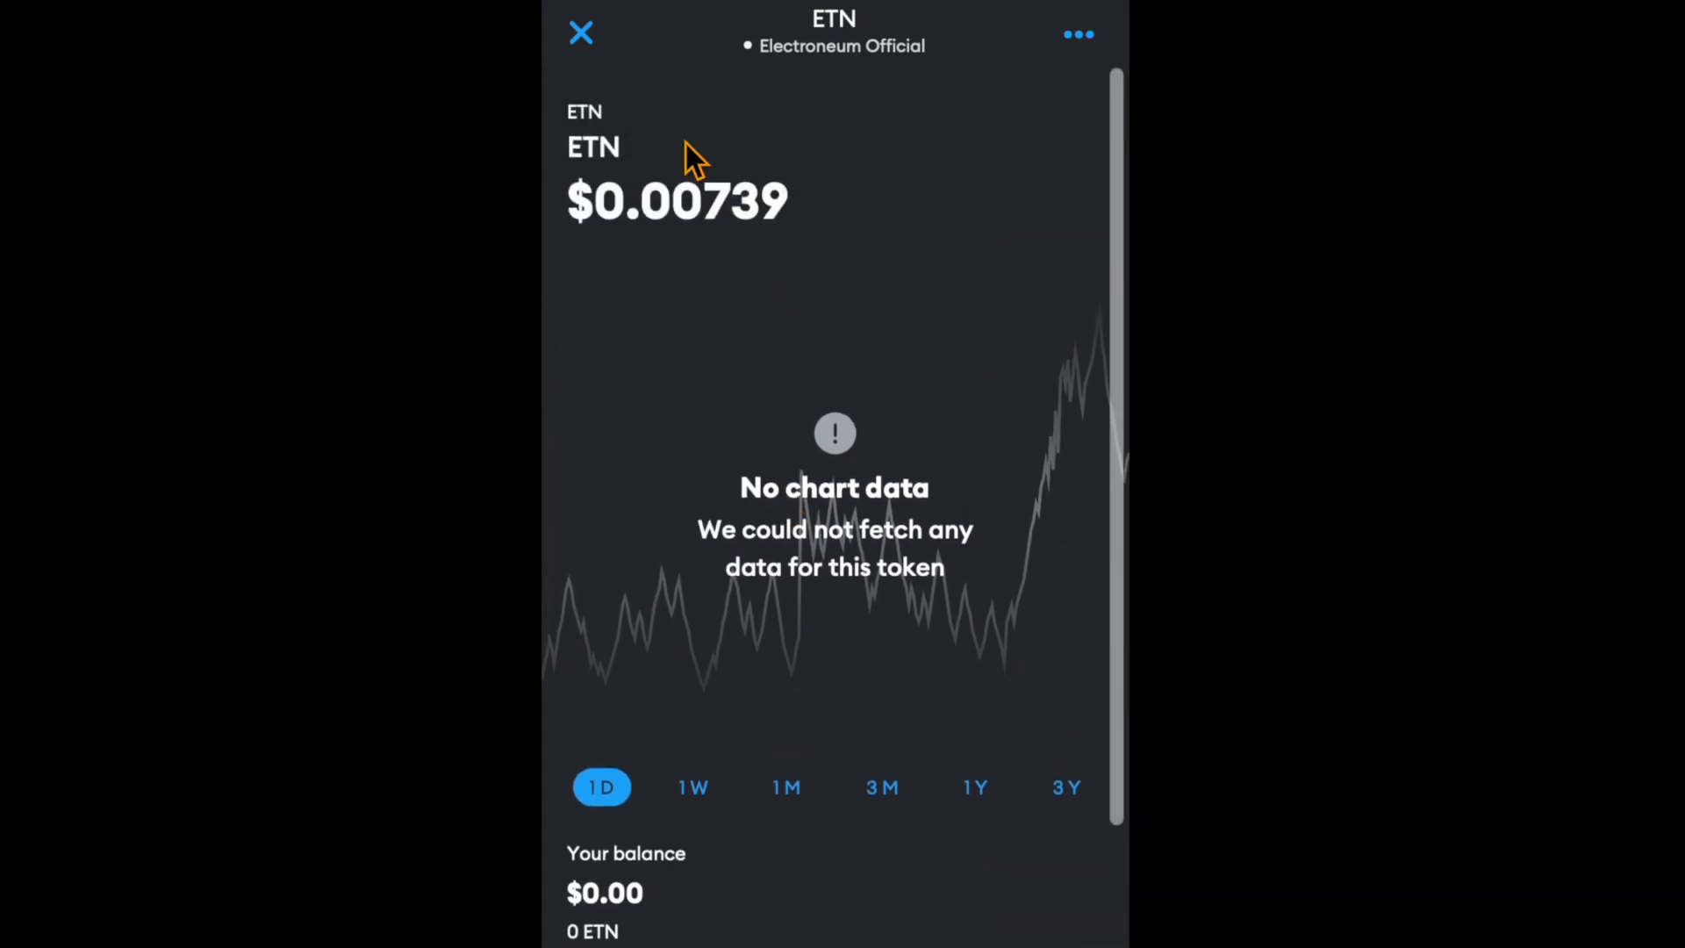
left_click(581, 34)
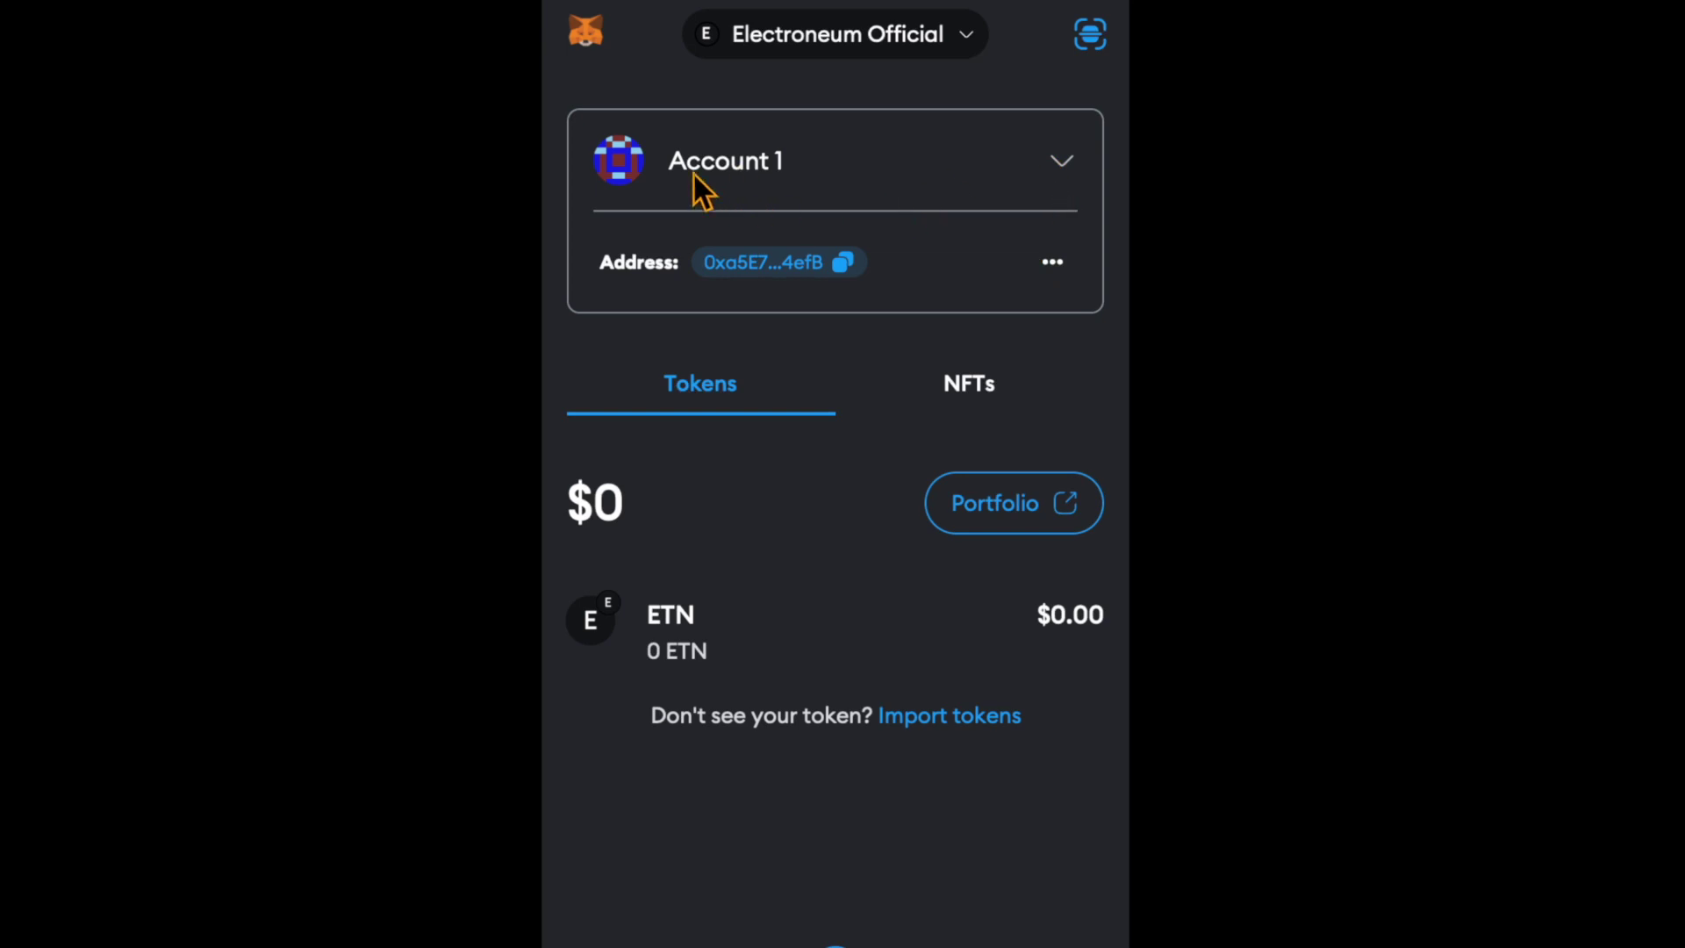
Rename Account 1 to 'Wolf of Electroneum' through Edit account name and save it.
left_click(1054, 263)
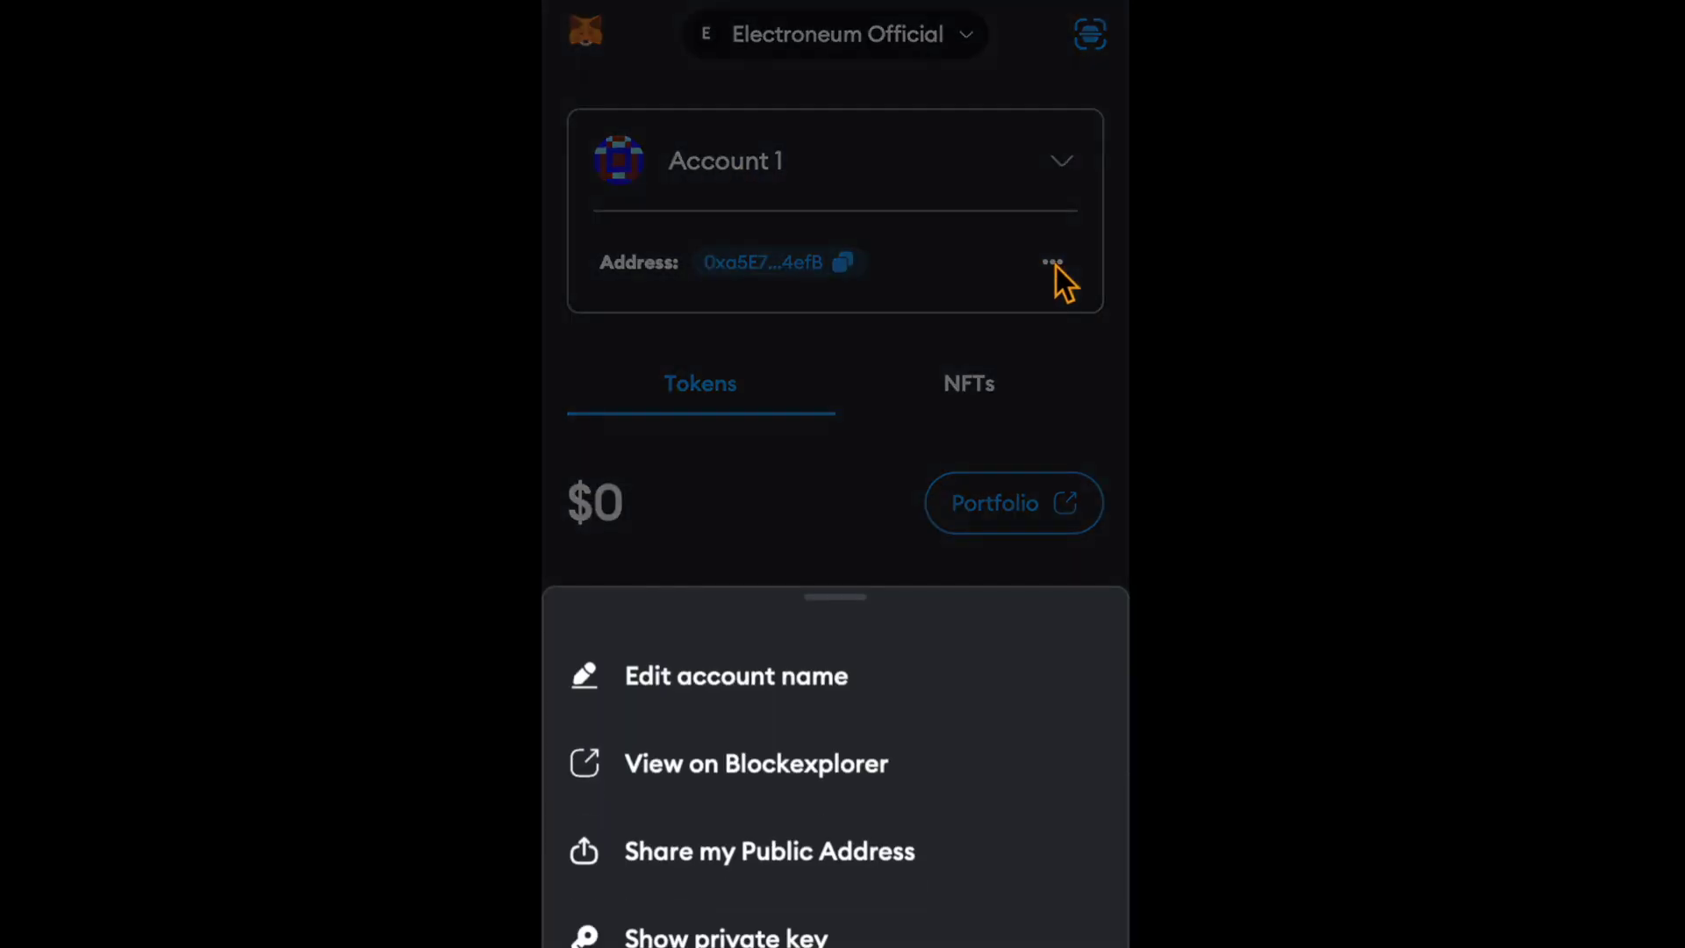
left_click(780, 674)
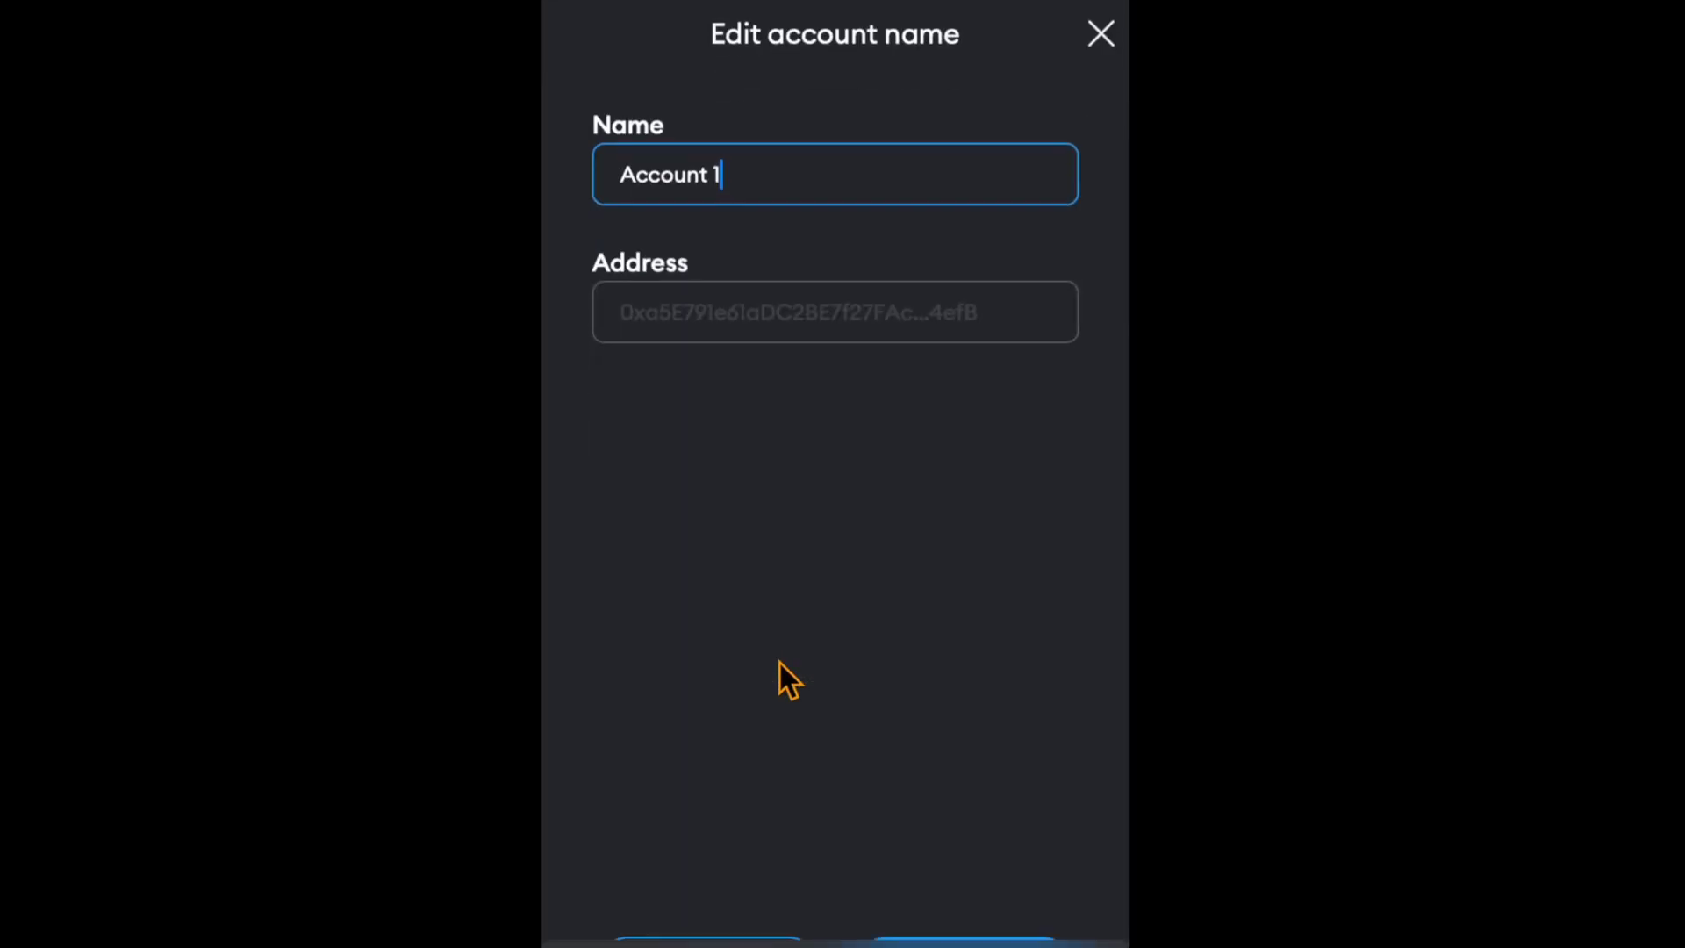
key("BackSpace")
key("BackSpace")
key("BackSpace")
key("BackSpace")
key("BackSpace")
key("BackSpace")
key("BackSpace")
key("BackSpace")
key("BackSpace")
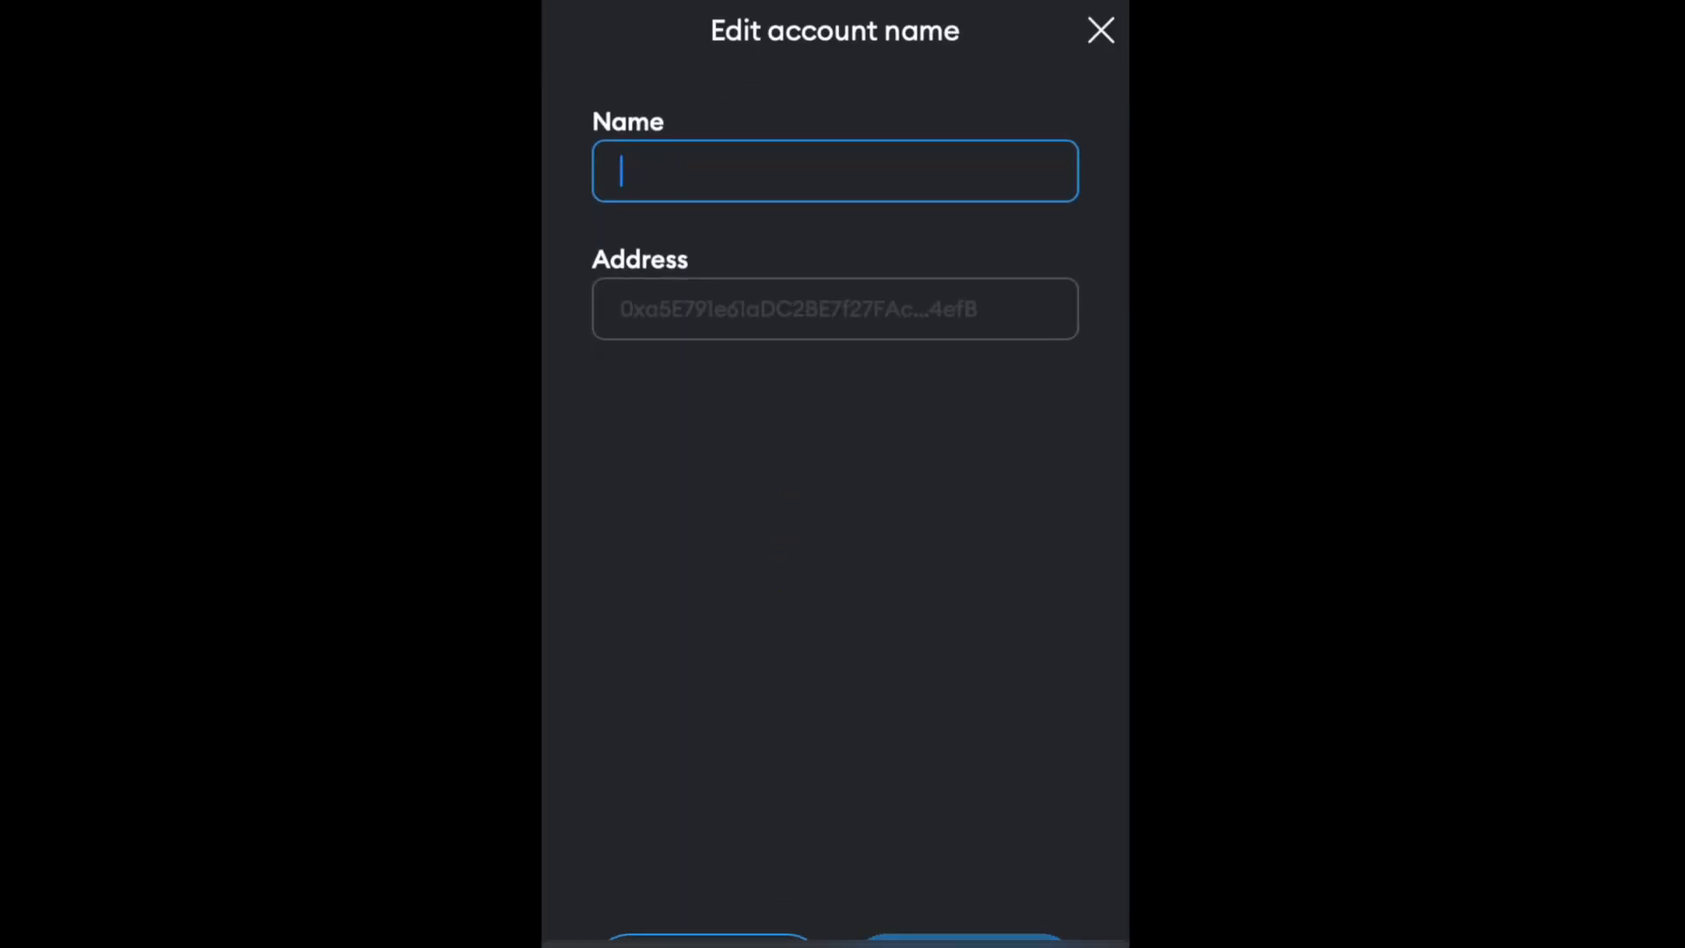
type("Wolf of Electo")
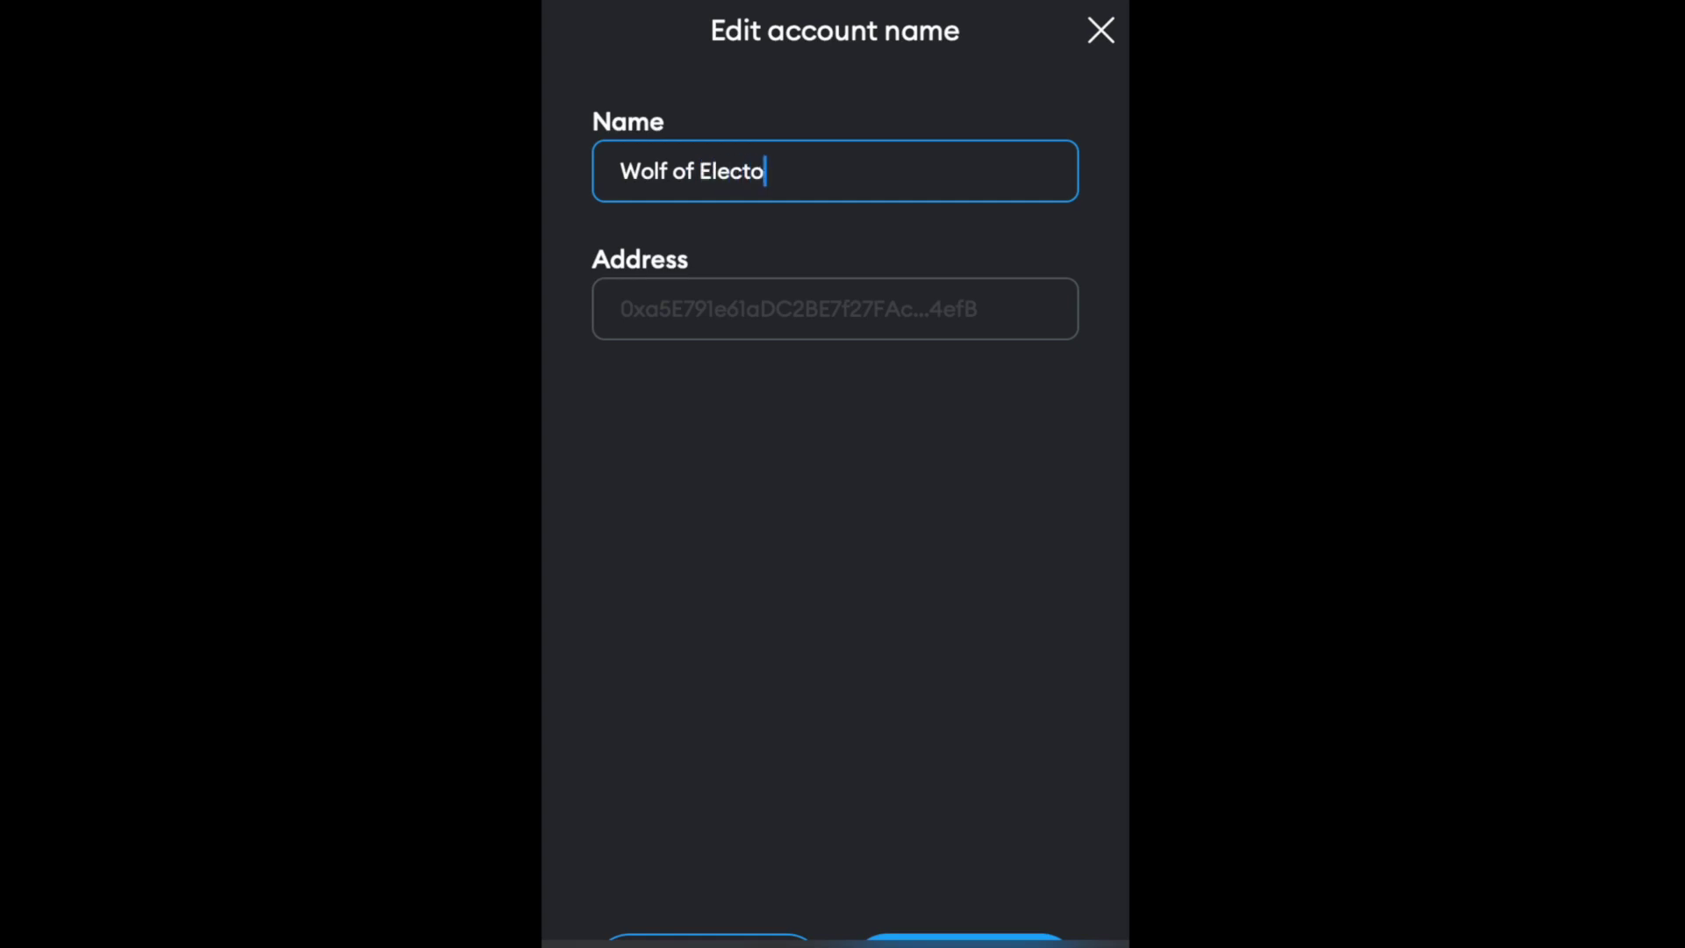
key("BackSpace")
type("roneum")
left_click(812, 577)
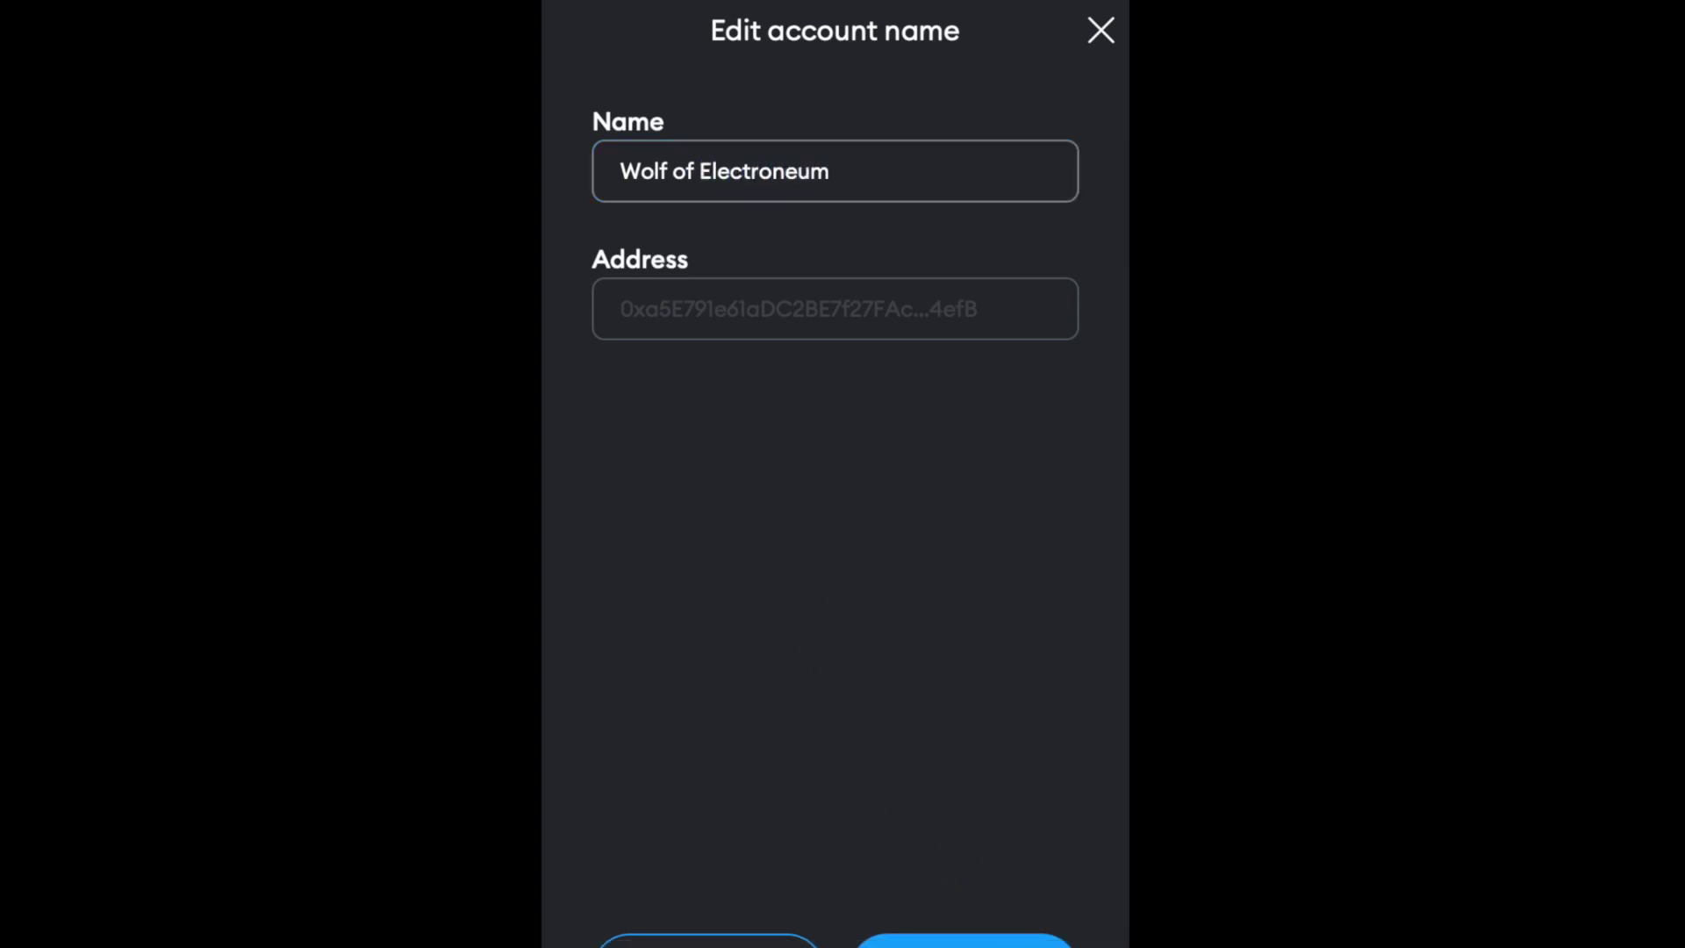
left_click(963, 941)
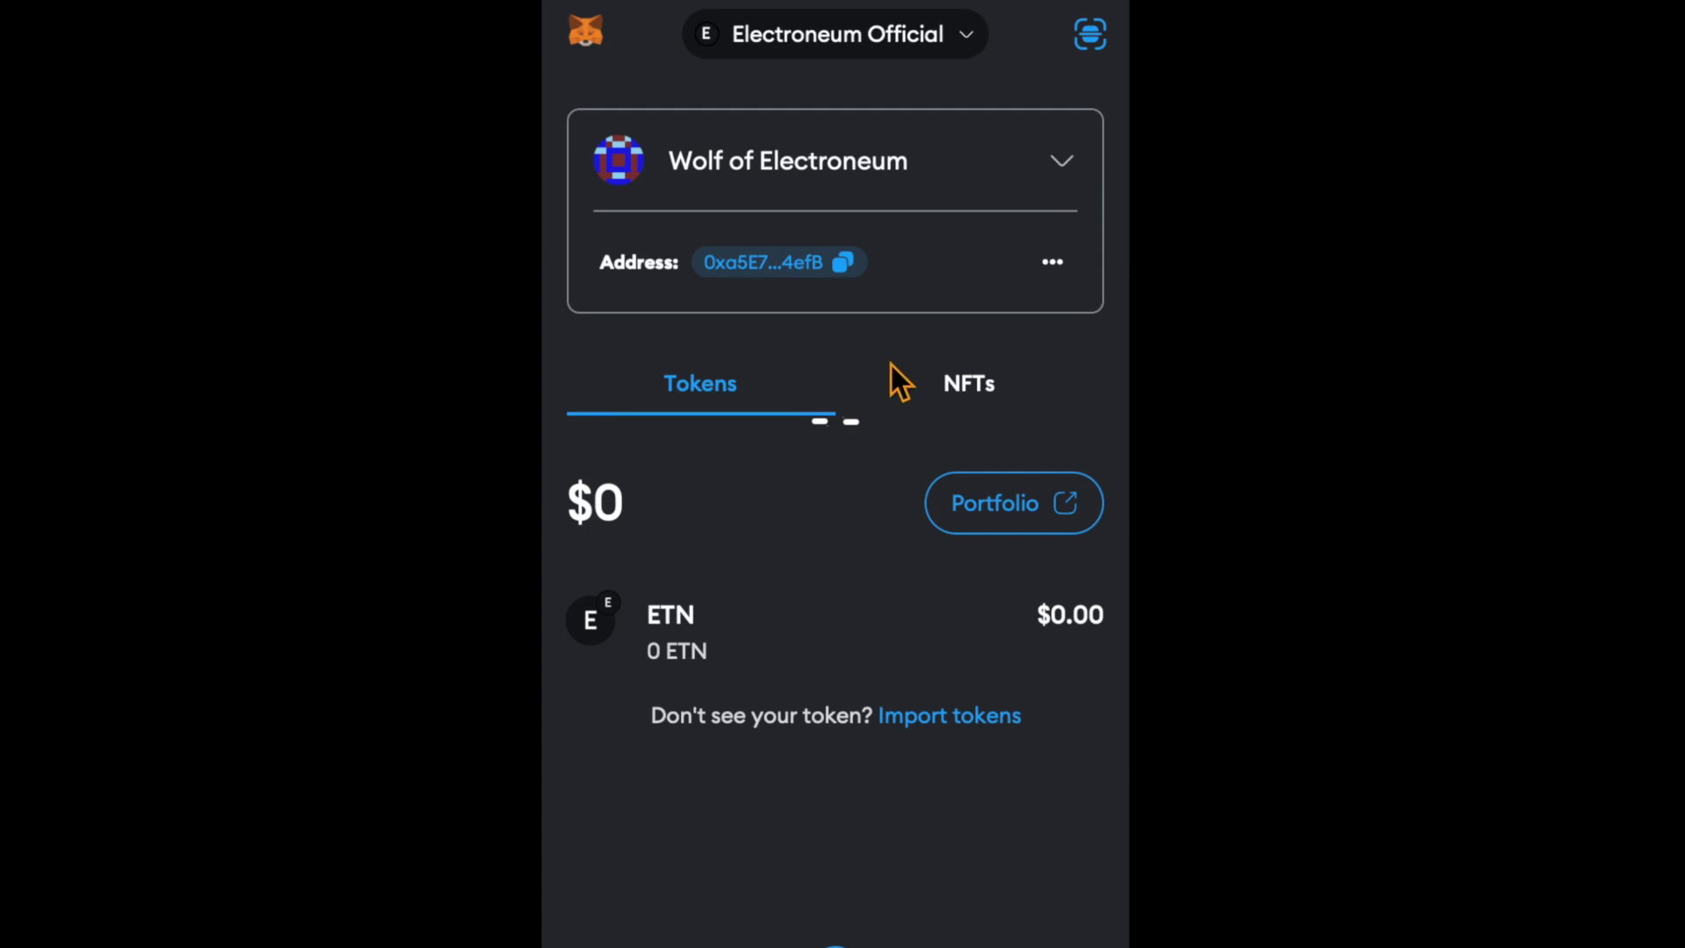